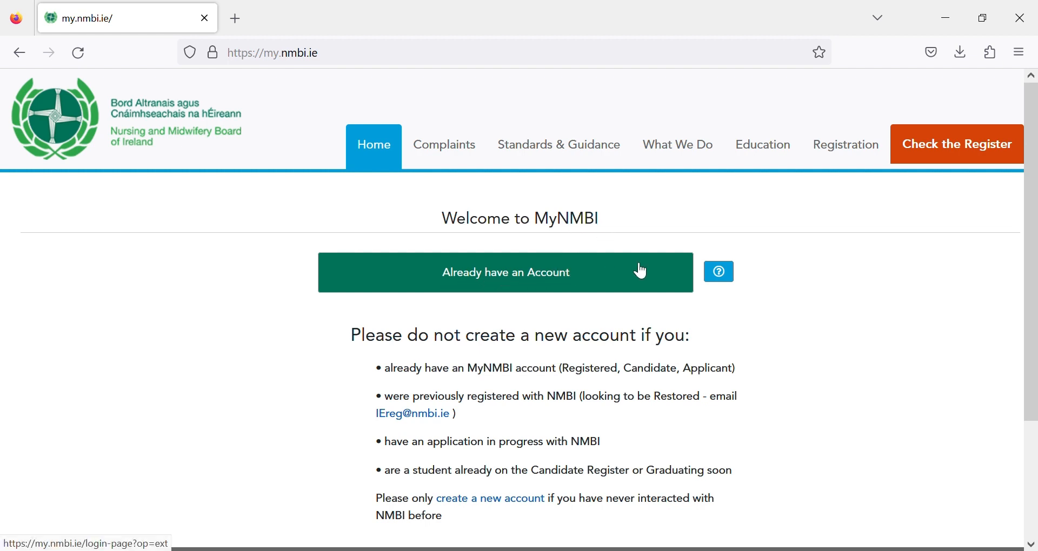
{"action": "scroll", "coordinate": [1033, 281], "scroll_direction": "down", "scroll_amount": 1}
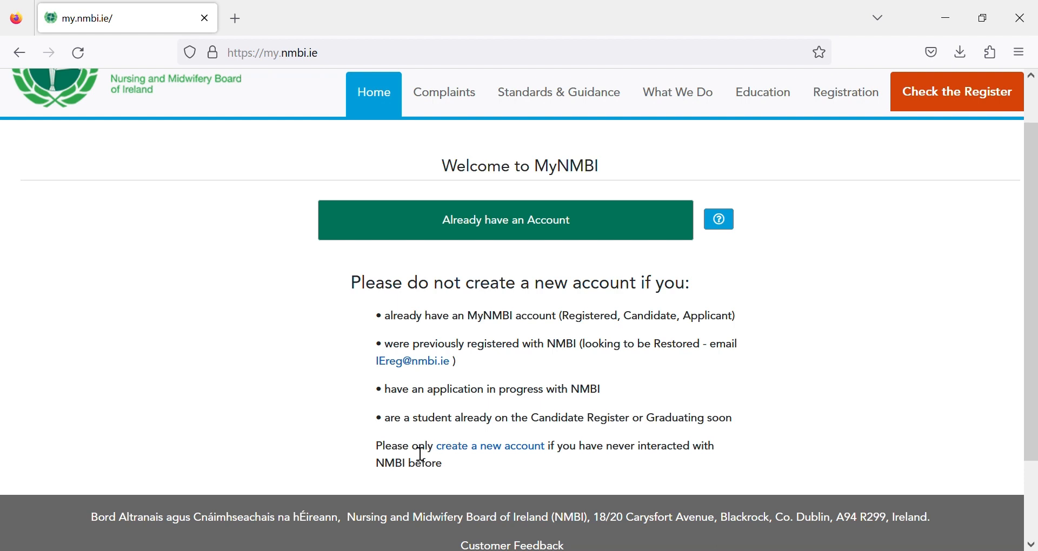
- Start a new MyNMBI account and answer No to prior registration, Candidate Register and pending application
{"action": "left_click", "coordinate": [506, 452]}
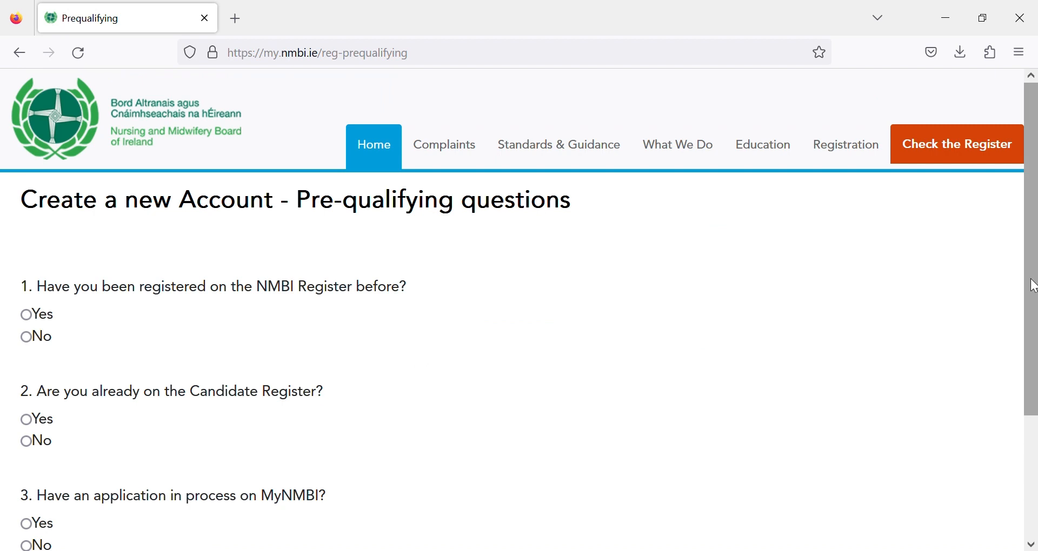
{"action": "left_click_drag", "start_coordinate": [1034, 286], "coordinate": [1033, 324]}
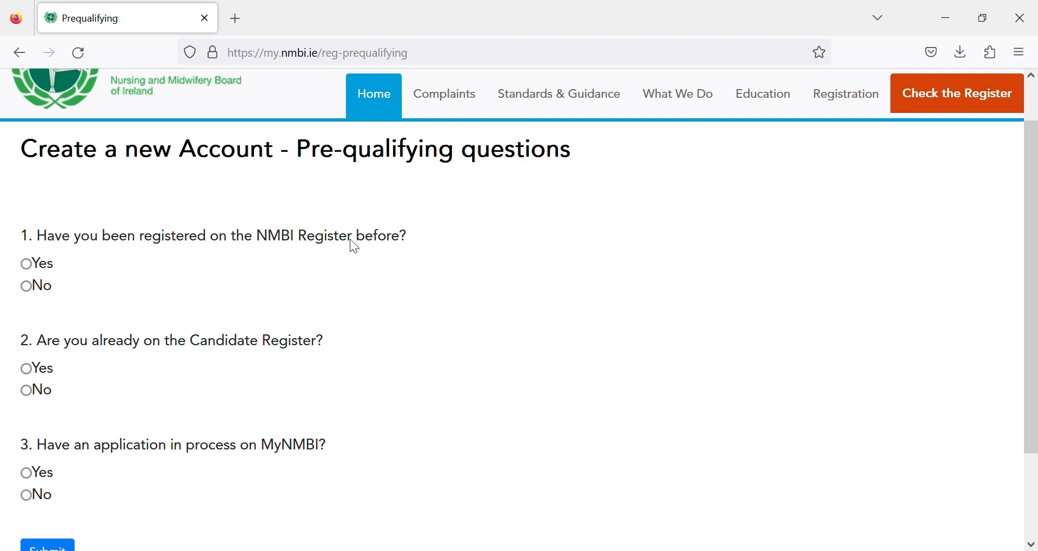
{"action": "left_click", "coordinate": [27, 289]}
{"action": "left_click", "coordinate": [27, 395]}
{"action": "left_click", "coordinate": [34, 505]}
{"action": "left_click_drag", "start_coordinate": [1033, 424], "coordinate": [1033, 481]}
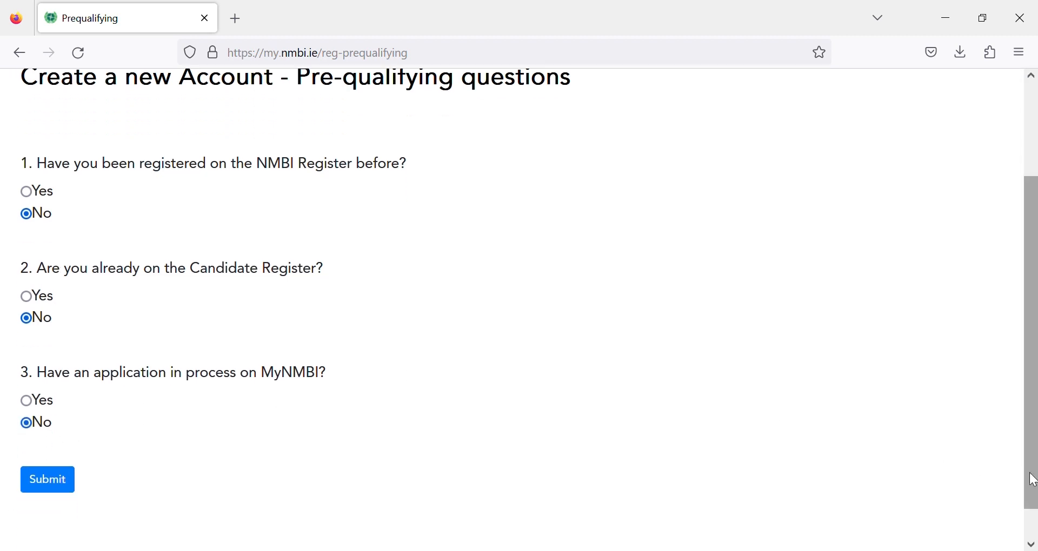
- Submit the three No answers and accept the GDPR privacy notice to reach Account Setup
{"action": "left_click", "coordinate": [60, 479]}
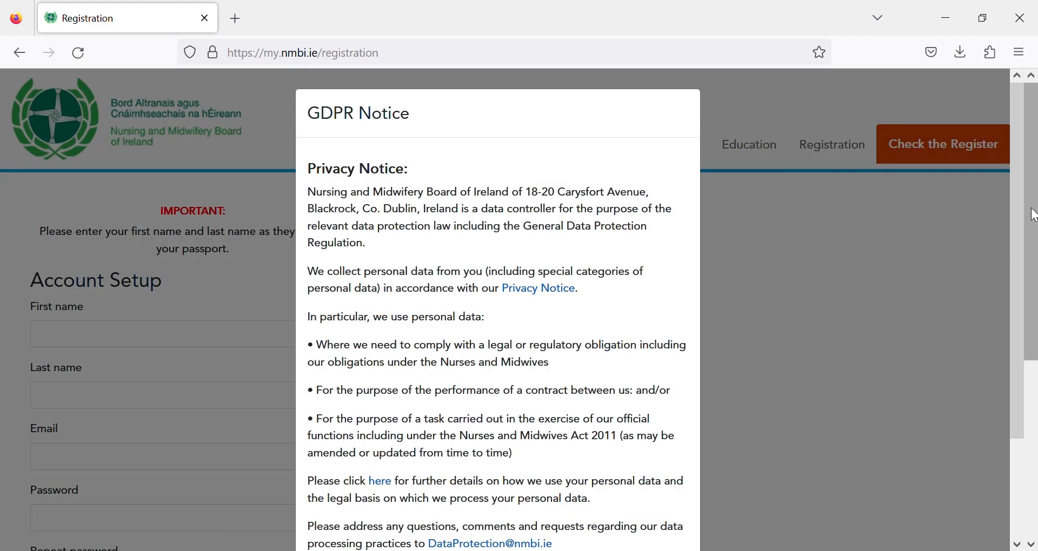
{"action": "scroll", "coordinate": [1033, 267], "scroll_direction": "down", "scroll_amount": 3}
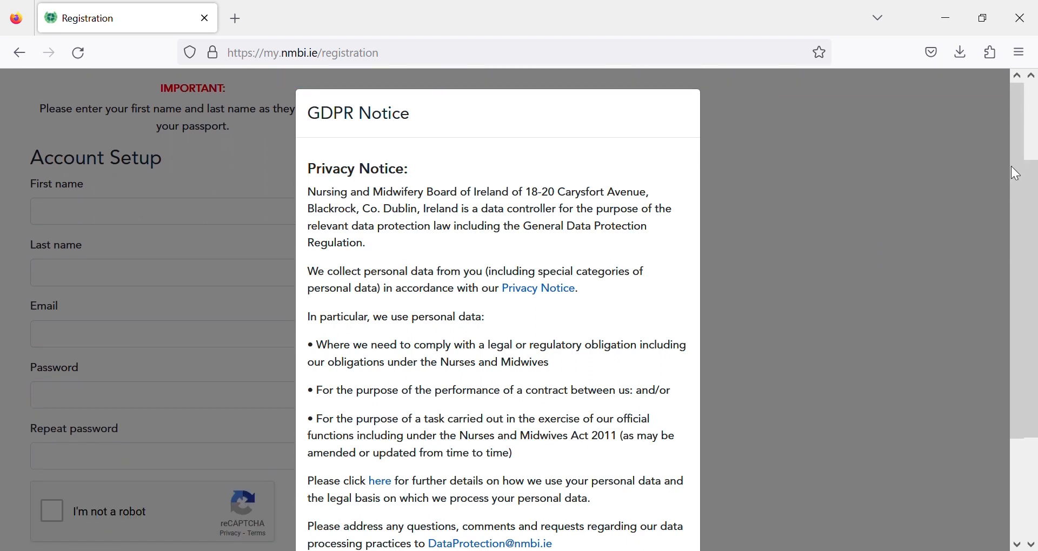
{"action": "left_click_drag", "start_coordinate": [1014, 154], "coordinate": [1025, 297]}
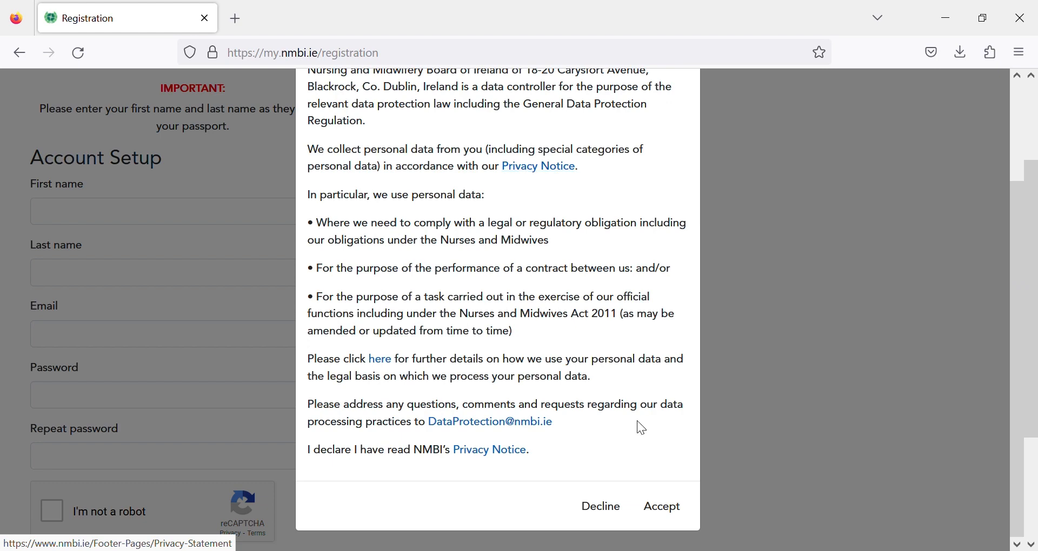
{"action": "left_click", "coordinate": [673, 510]}
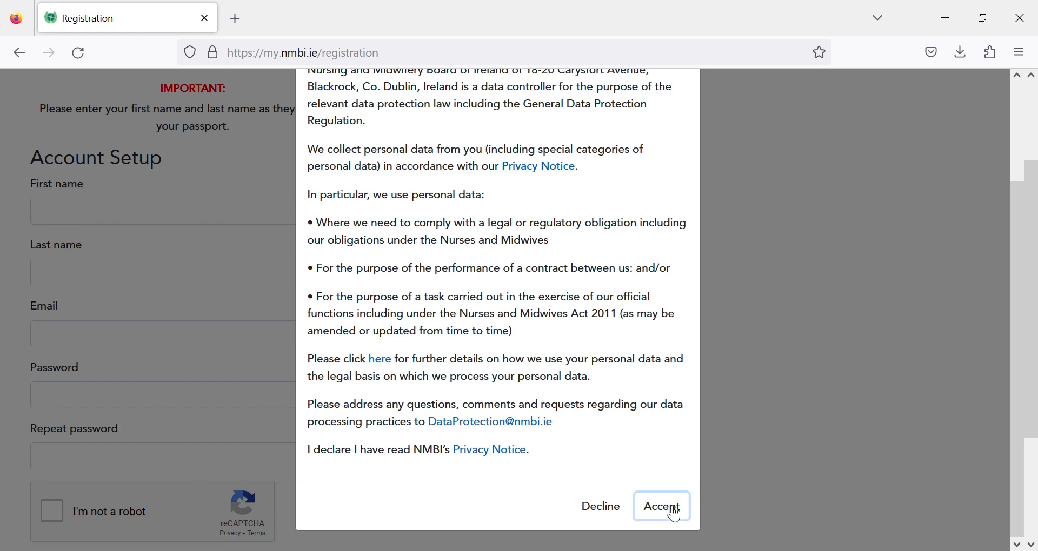
{"action": "scroll", "coordinate": [1033, 290], "scroll_direction": "down", "scroll_amount": 2}
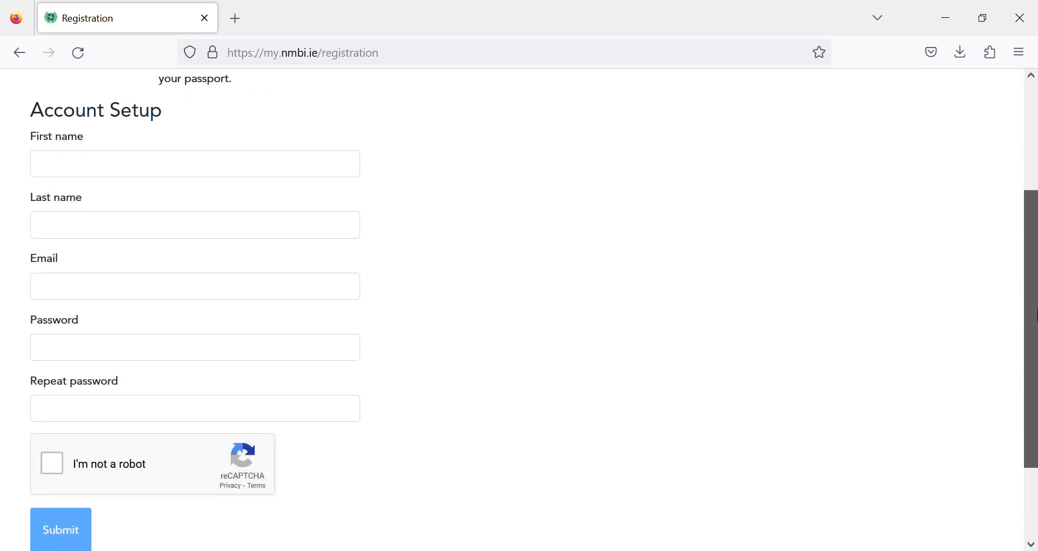
- Look over the Account Setup fields, then enter the applicant's full name in First name
{"action": "left_click", "coordinate": [199, 182]}
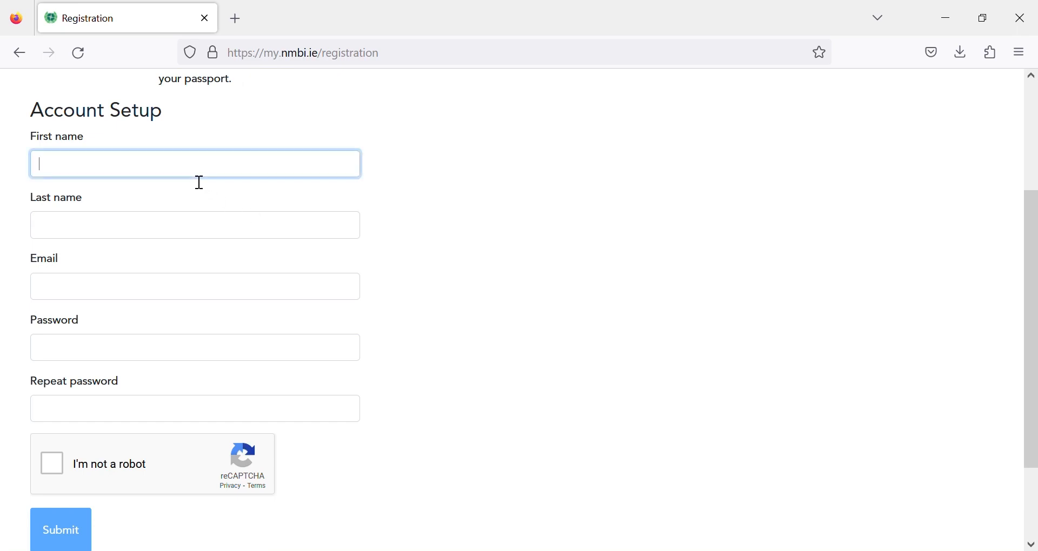
{"action": "left_click", "coordinate": [209, 236]}
{"action": "left_click", "coordinate": [194, 323]}
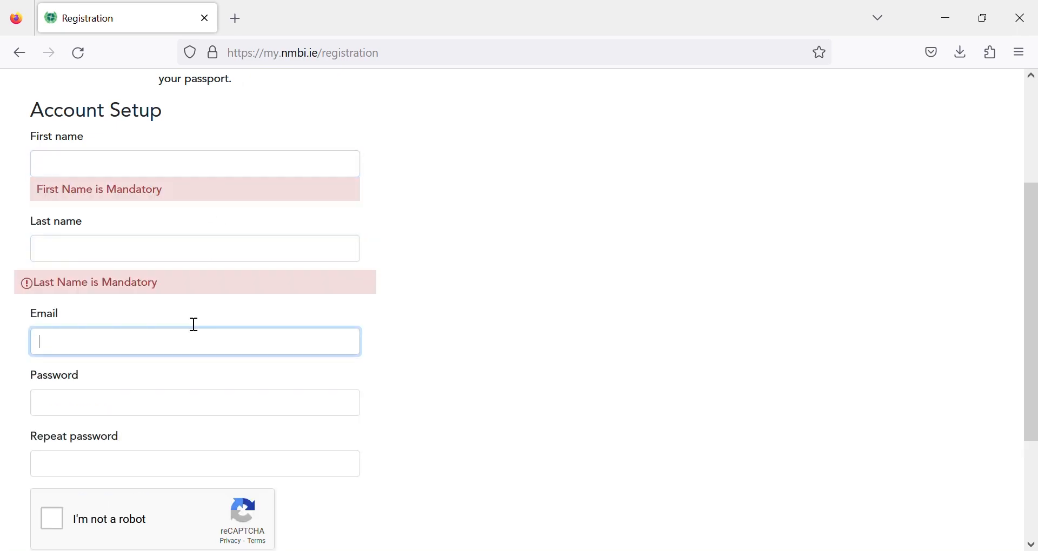
{"action": "left_click", "coordinate": [166, 469]}
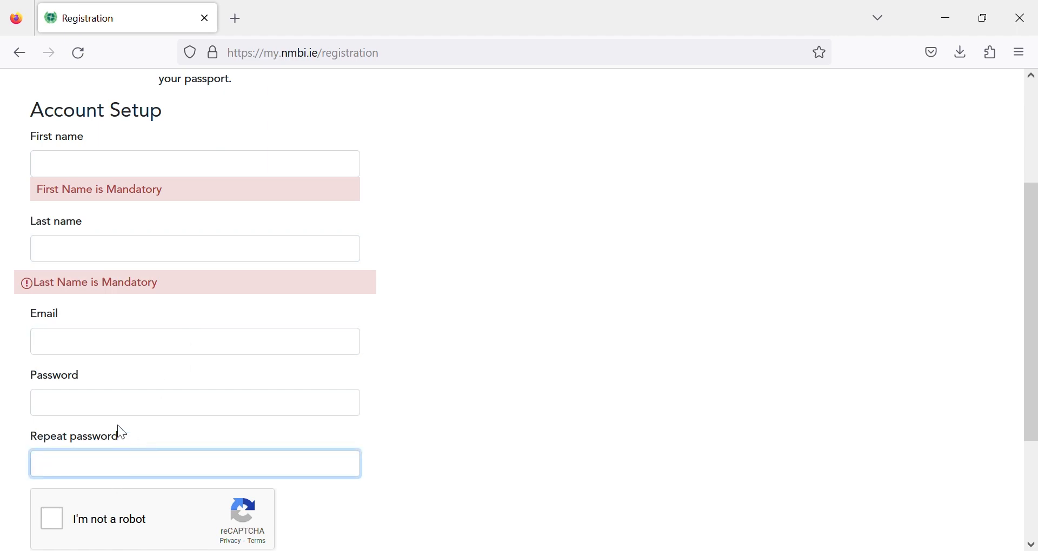
{"action": "left_click", "coordinate": [160, 175]}
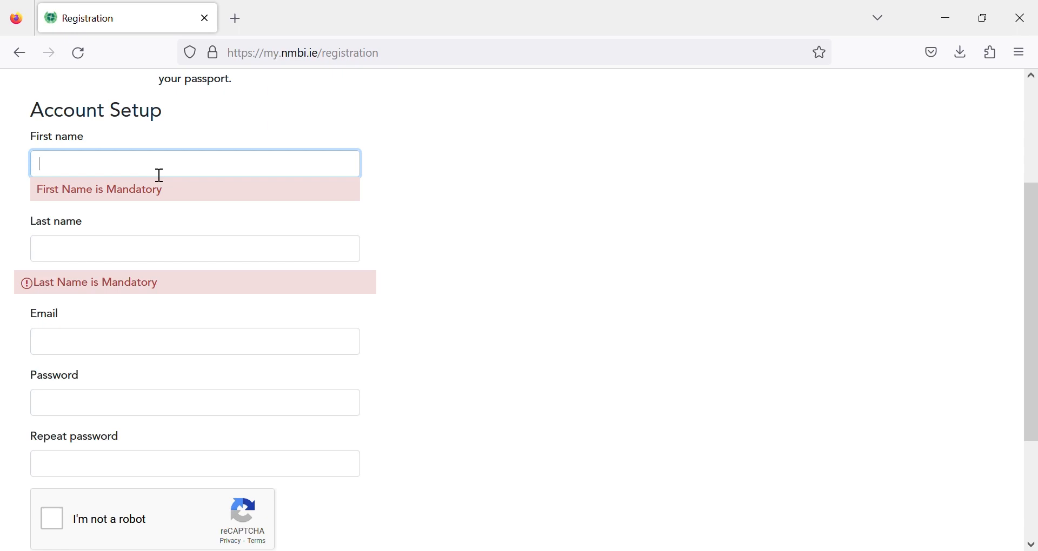
- Move to the Last name field, then leave registration for the nmbi.ie Home page
{"action": "left_click", "coordinate": [122, 246]}
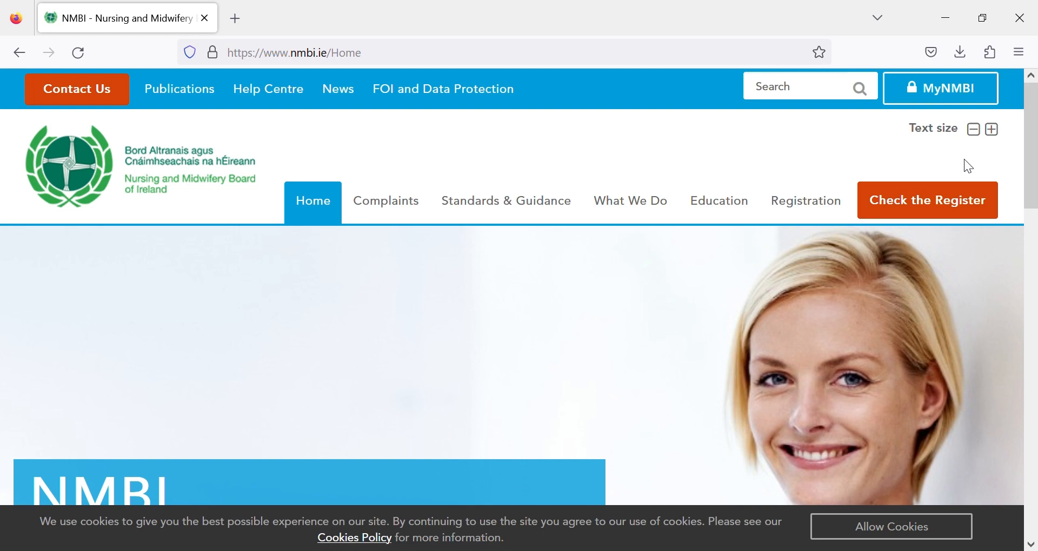
- Go to the MyNMBI portal from the NMBI site and open the existing-account login
{"action": "left_click", "coordinate": [927, 101]}
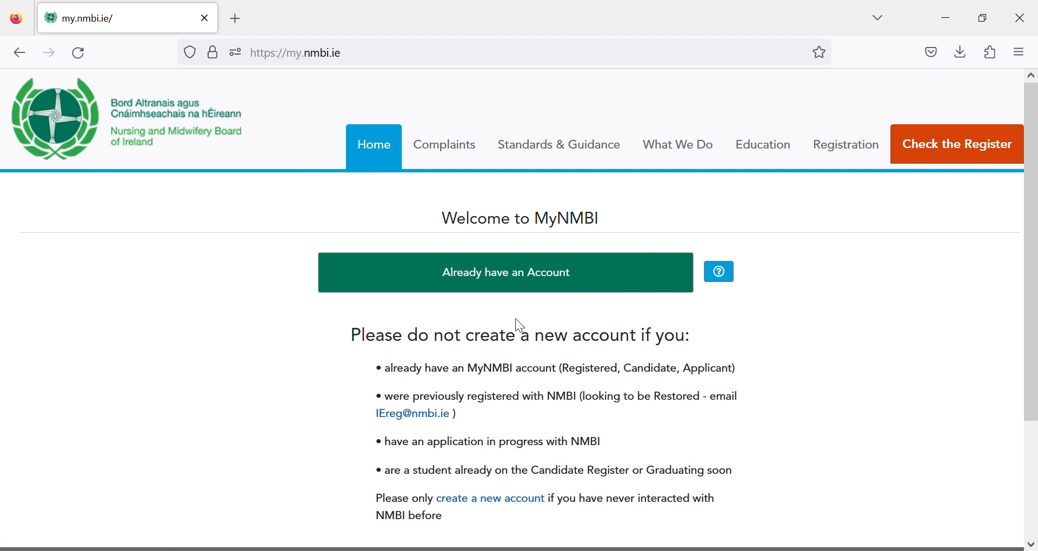
{"action": "left_click", "coordinate": [532, 282]}
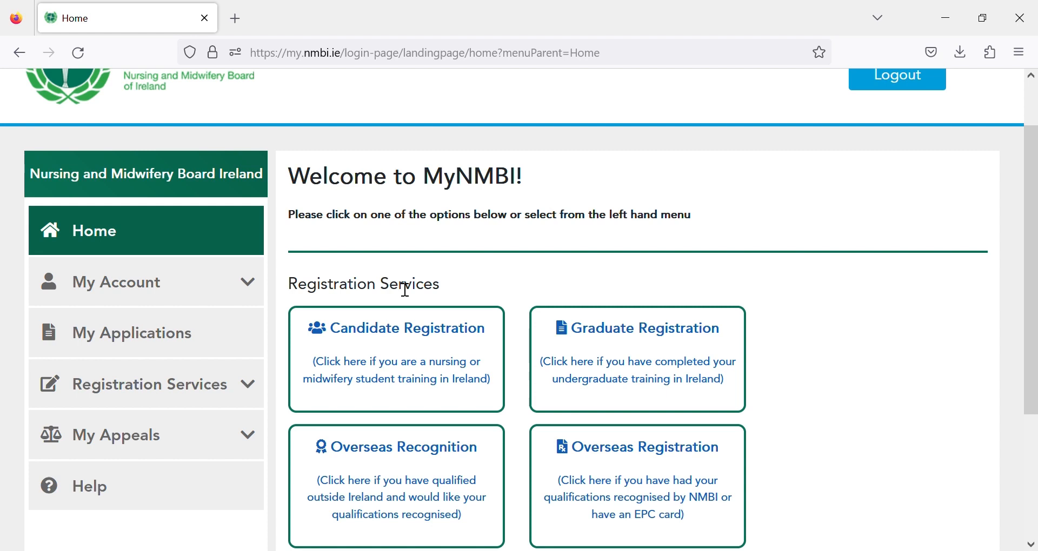
- Expand My Account in the left menu and open My Personal Details
{"action": "left_click", "coordinate": [257, 292]}
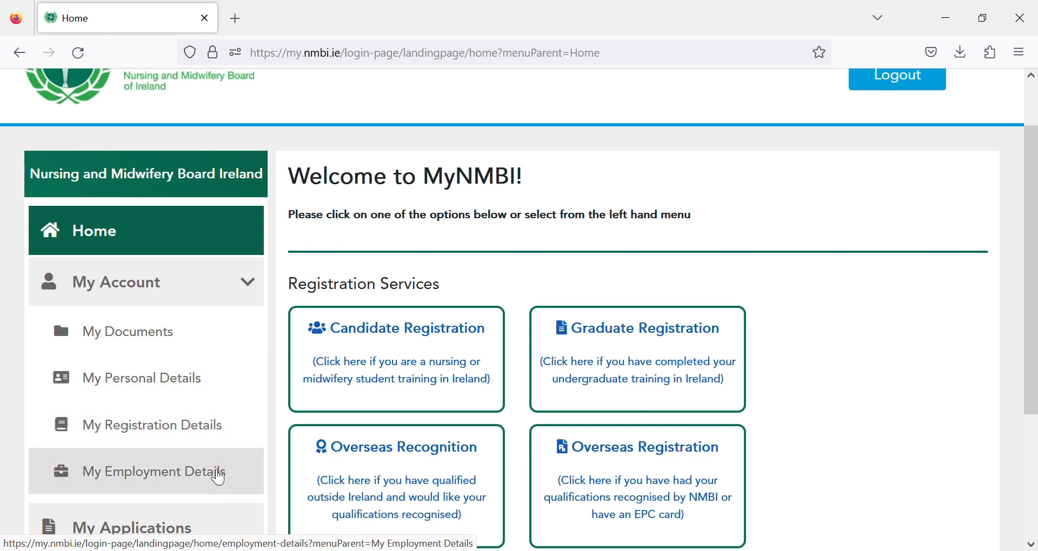
{"action": "left_click", "coordinate": [204, 385]}
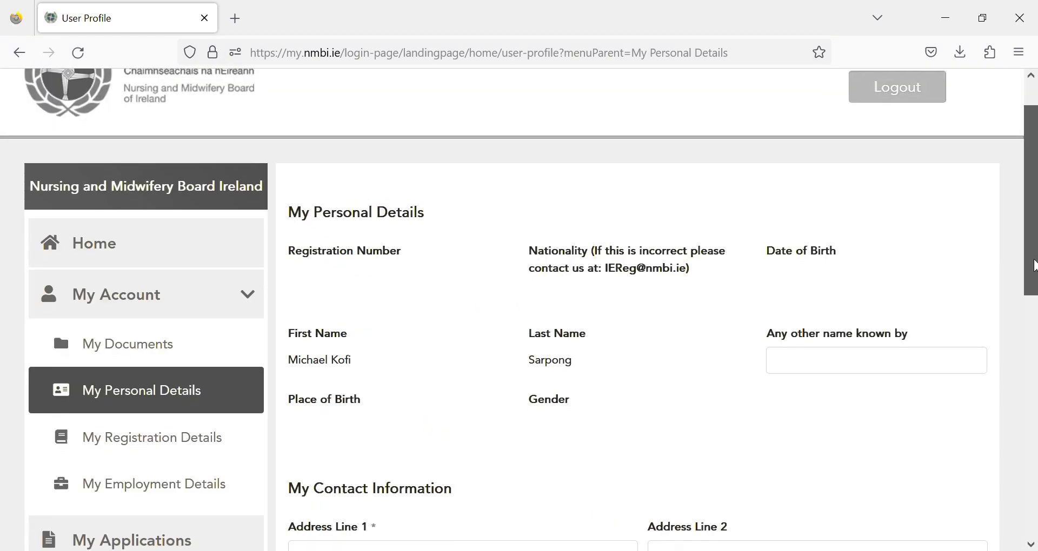
{"action": "left_click_drag", "start_coordinate": [1035, 259], "coordinate": [1036, 319]}
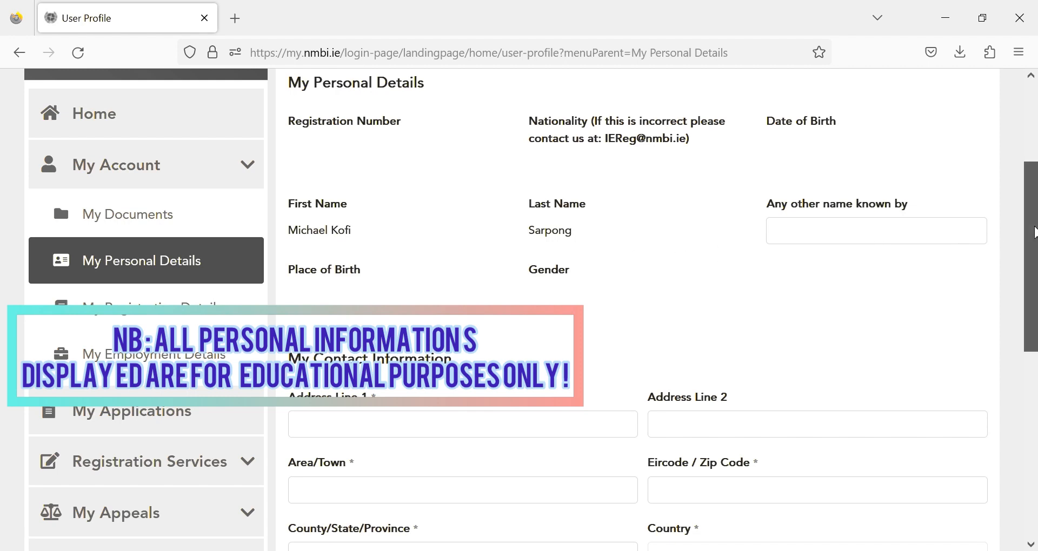
{"action": "left_click_drag", "start_coordinate": [1035, 234], "coordinate": [1035, 251]}
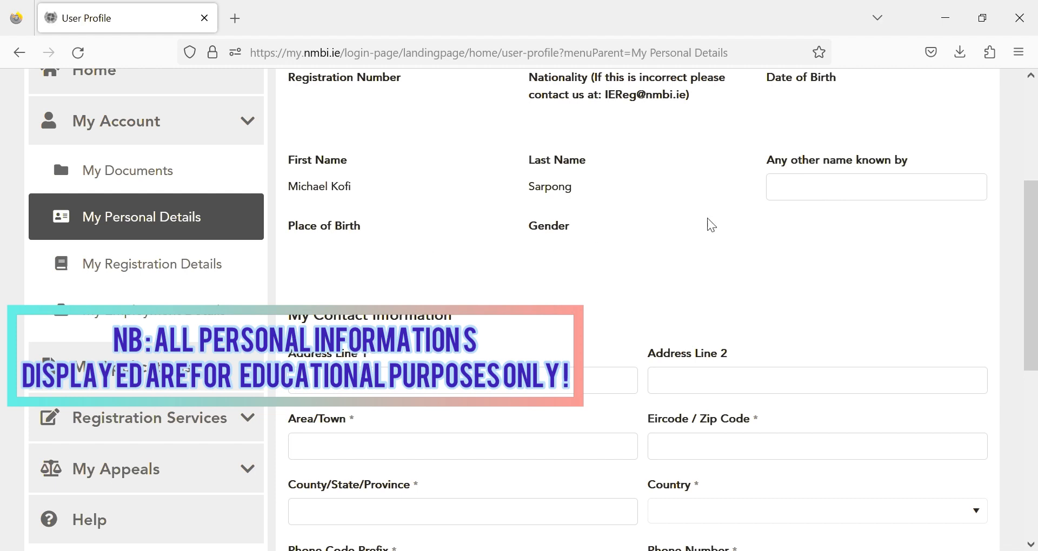
{"action": "left_click_drag", "start_coordinate": [1036, 239], "coordinate": [1036, 328]}
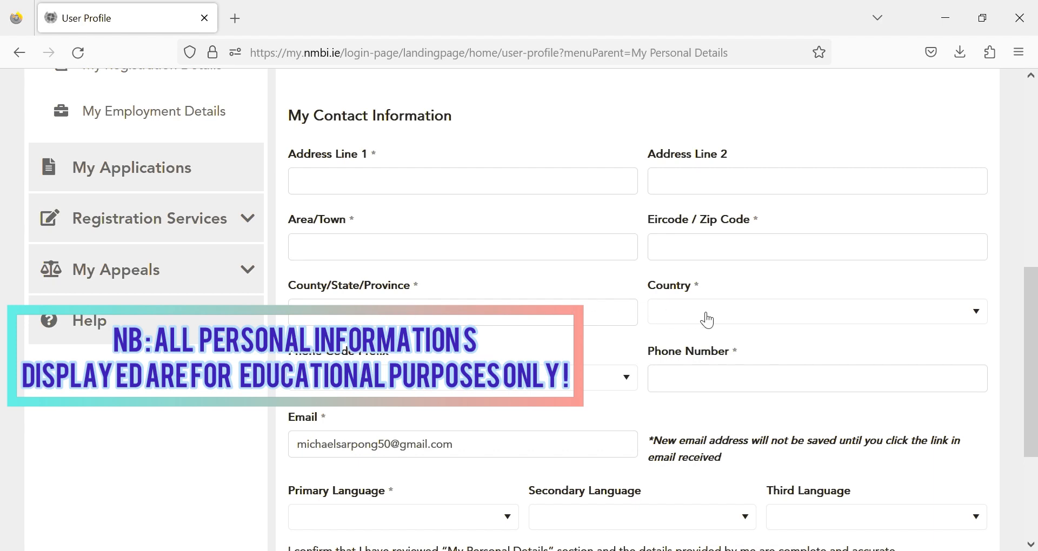
{"action": "left_click", "coordinate": [982, 317]}
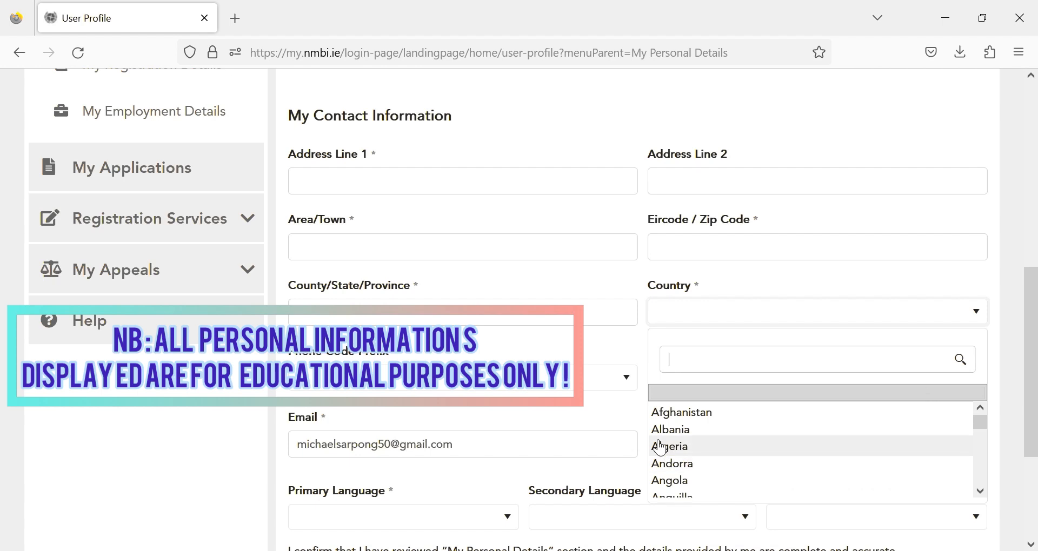
{"action": "left_click", "coordinate": [569, 361]}
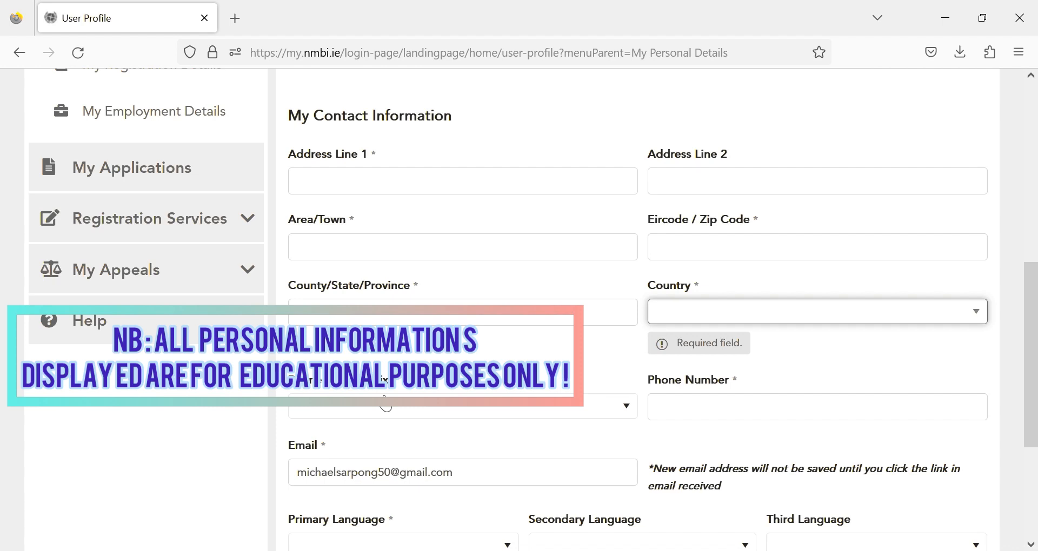
{"action": "left_click", "coordinate": [627, 408]}
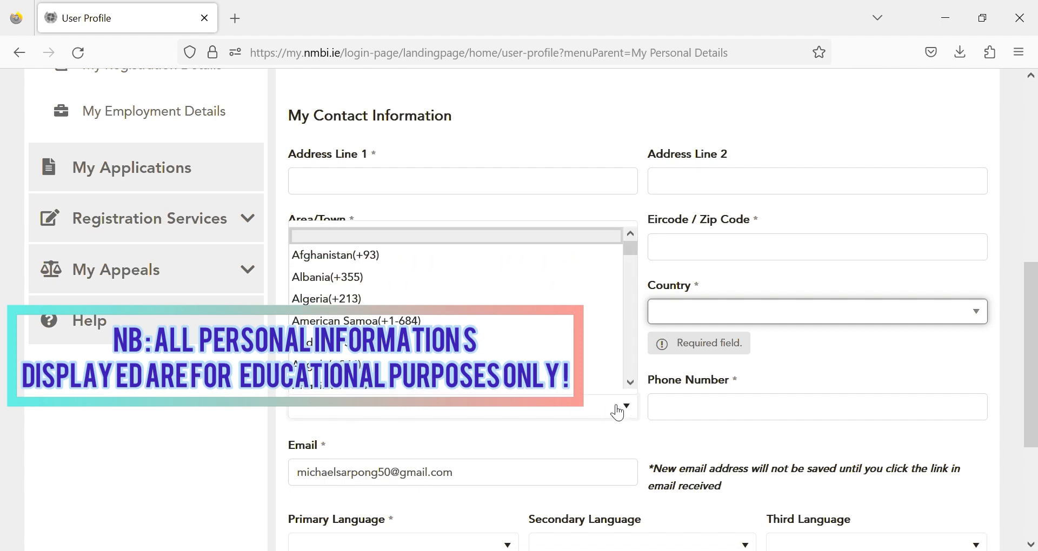
{"action": "left_click", "coordinate": [680, 421]}
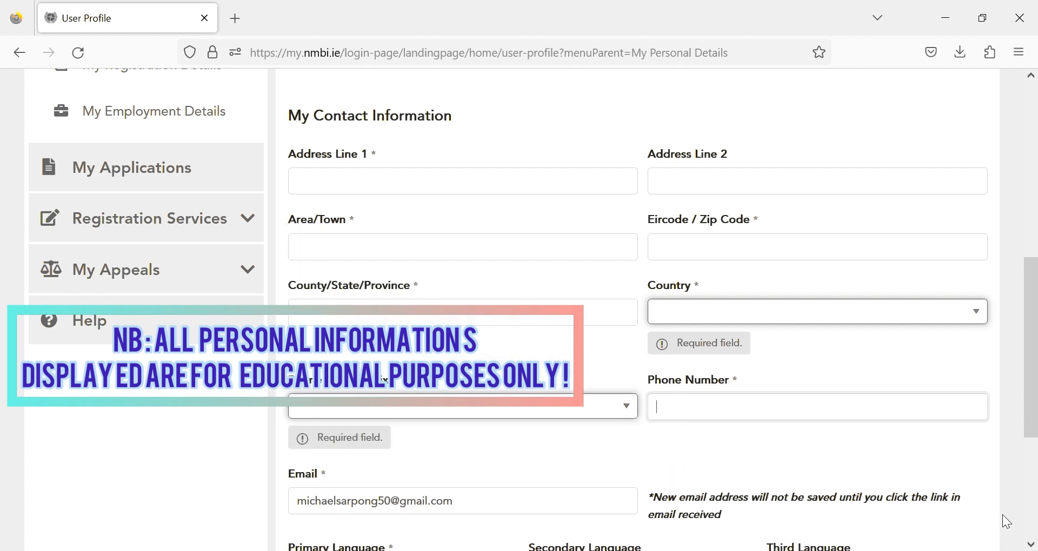
{"action": "left_click", "coordinate": [1030, 545]}
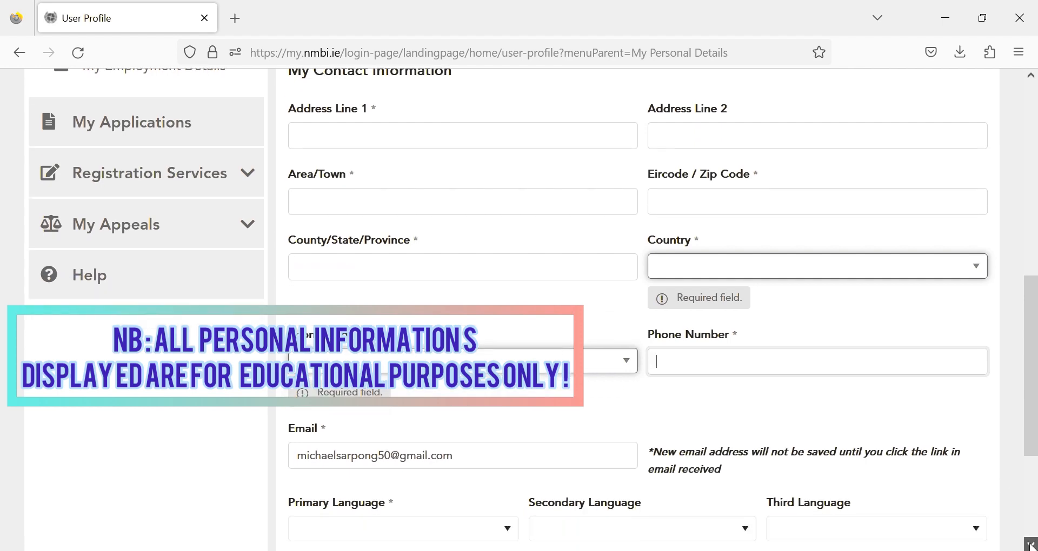
{"action": "left_click", "coordinate": [1031, 545]}
{"action": "left_click", "coordinate": [1031, 545]}
{"action": "left_click", "coordinate": [1031, 545]}
{"action": "left_click", "coordinate": [1030, 545]}
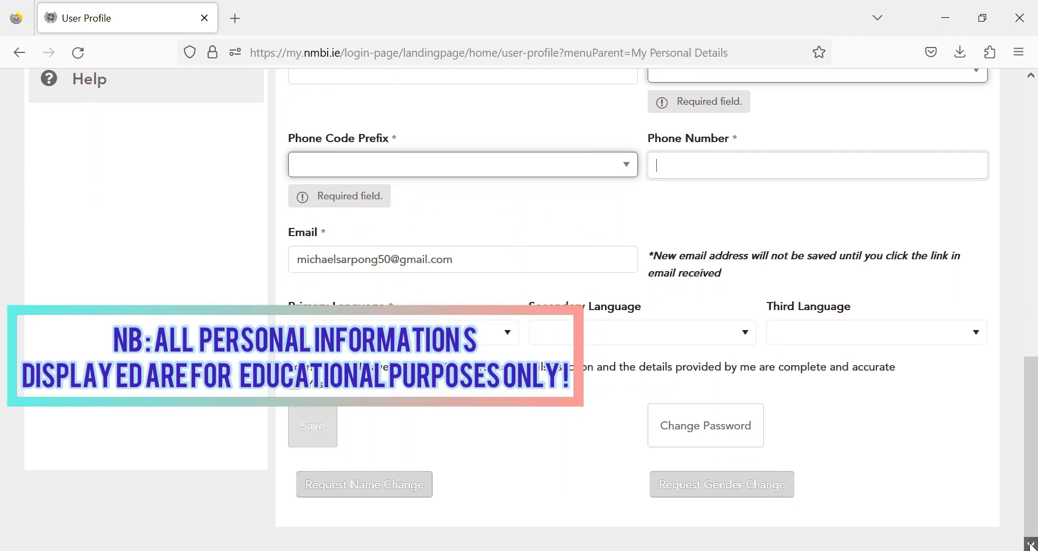
{"action": "left_click", "coordinate": [514, 338]}
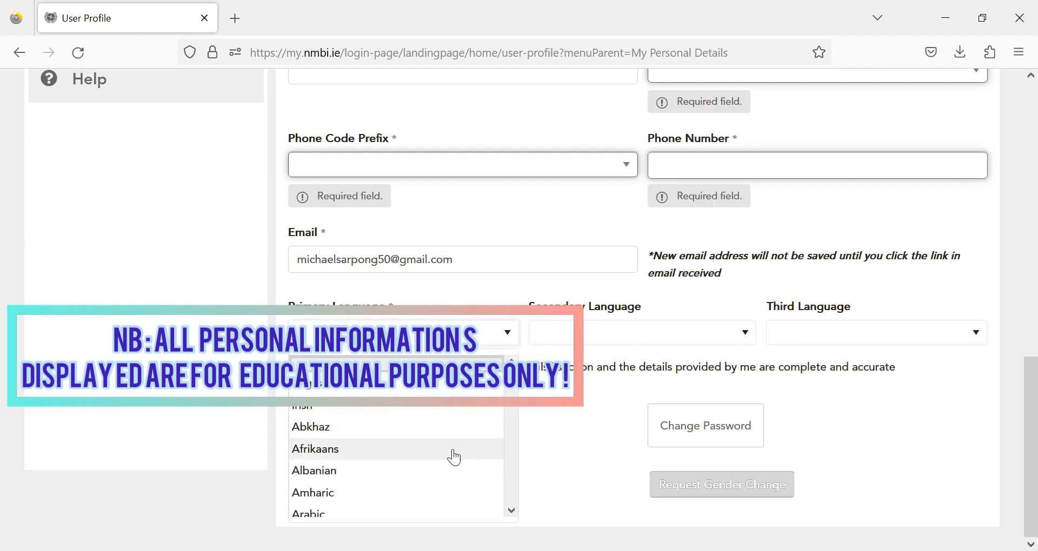
{"action": "left_click", "coordinate": [627, 320]}
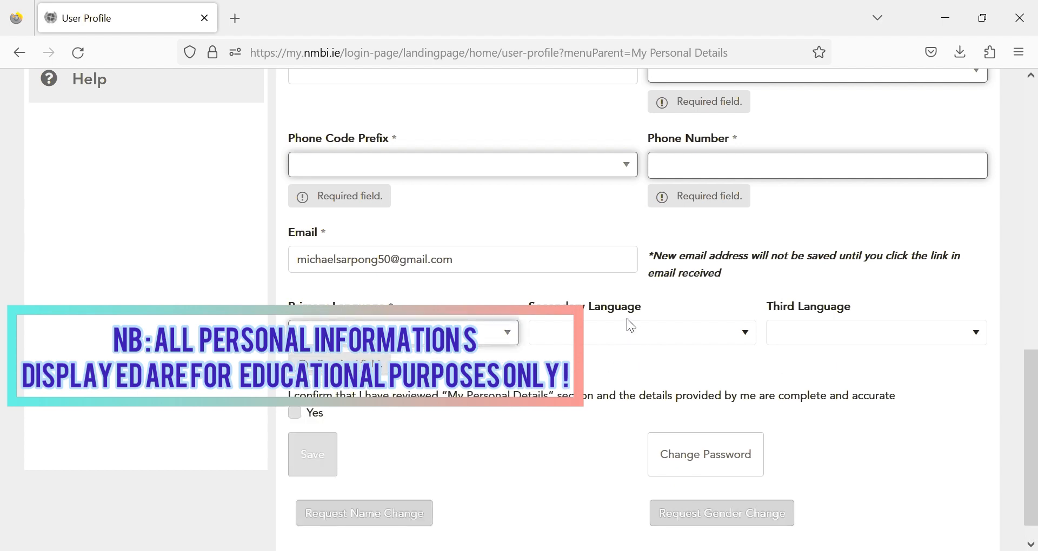
{"action": "left_click", "coordinate": [631, 327]}
{"action": "left_click", "coordinate": [832, 338]}
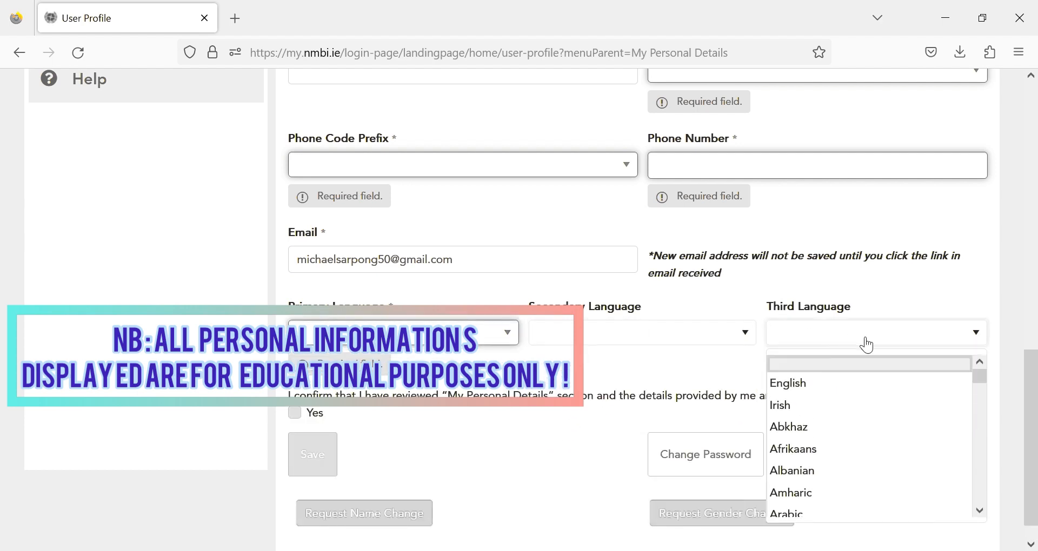
{"action": "left_click", "coordinate": [535, 430]}
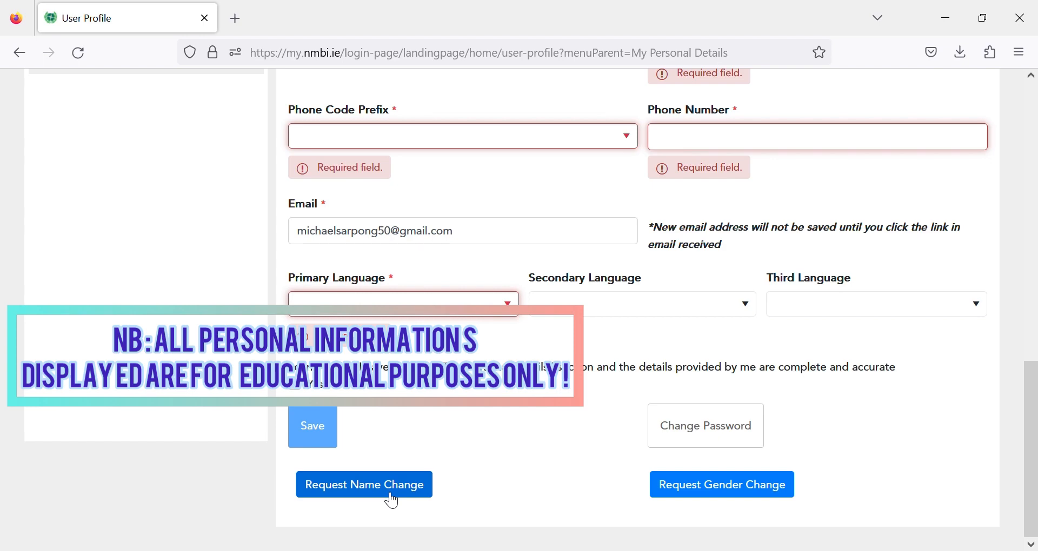
- Open the Request Name Change form, scroll through it and submit it
{"action": "left_click", "coordinate": [392, 500]}
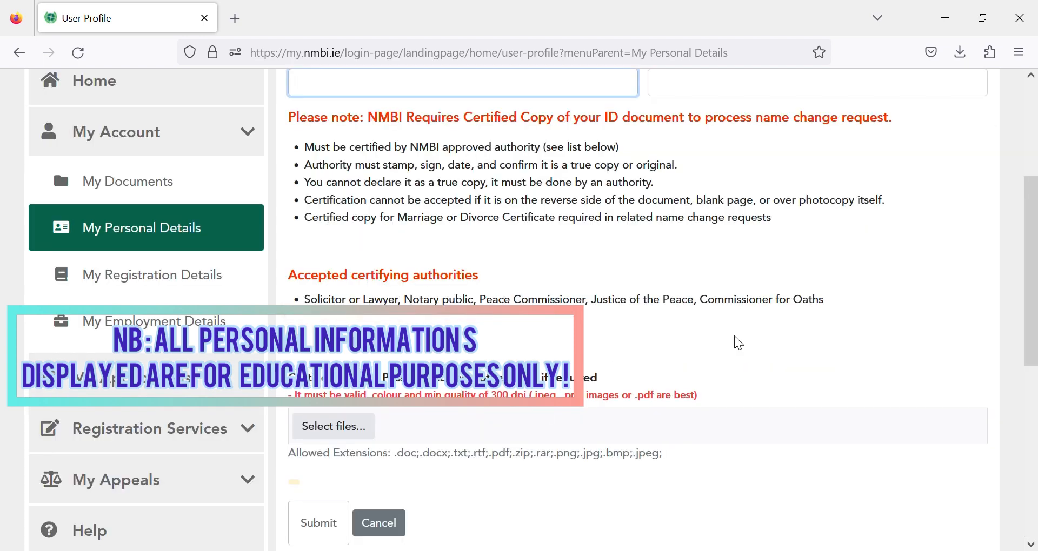
{"action": "scroll", "coordinate": [1011, 287], "scroll_direction": "up", "scroll_amount": 3}
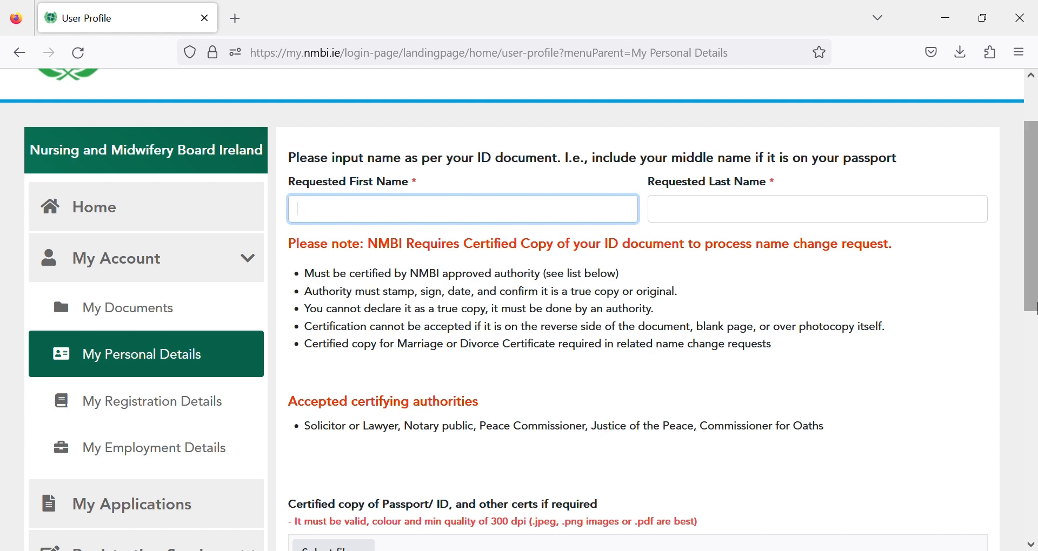
{"action": "left_click_drag", "start_coordinate": [1034, 312], "coordinate": [1035, 439]}
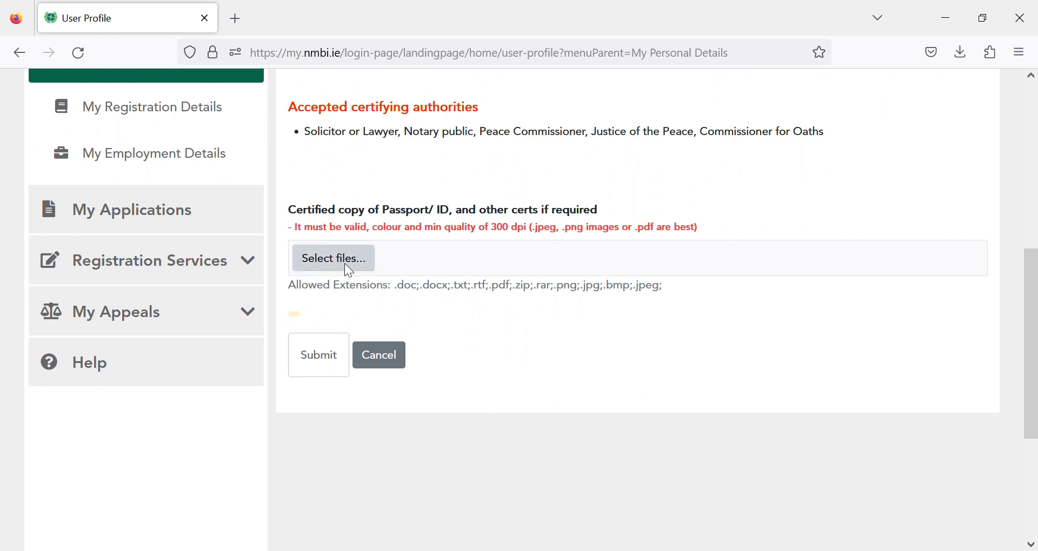
{"action": "left_click", "coordinate": [338, 363]}
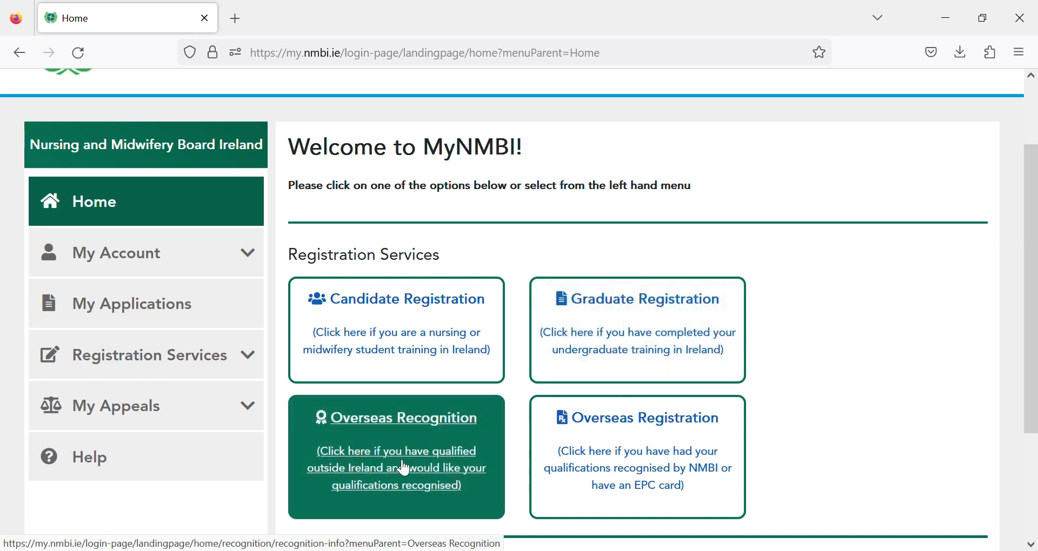
- Open the Overseas Recognition tile, read through the Recognition Info page and continue with Next
{"action": "left_click", "coordinate": [434, 427]}
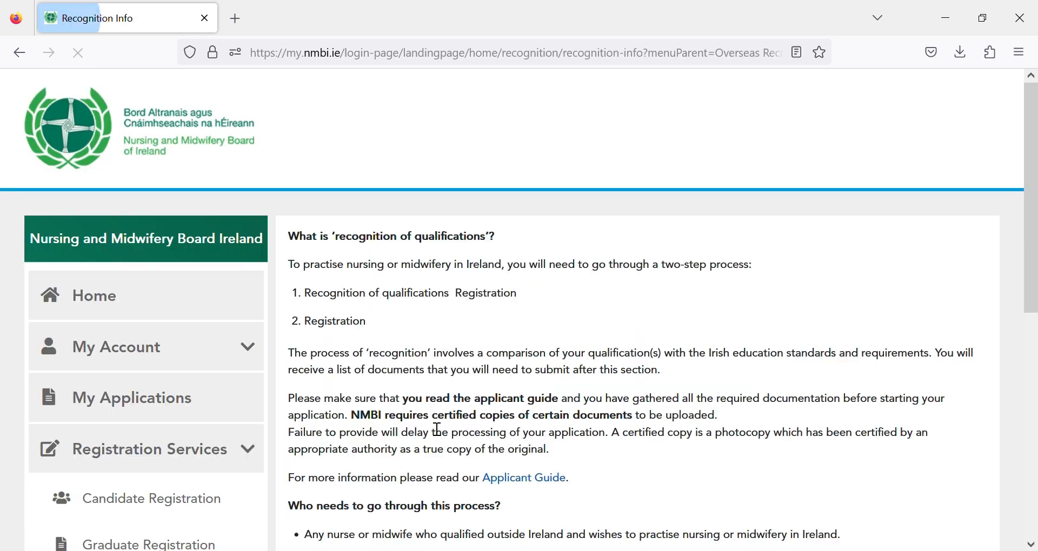
{"action": "left_click_drag", "start_coordinate": [1035, 167], "coordinate": [1034, 224]}
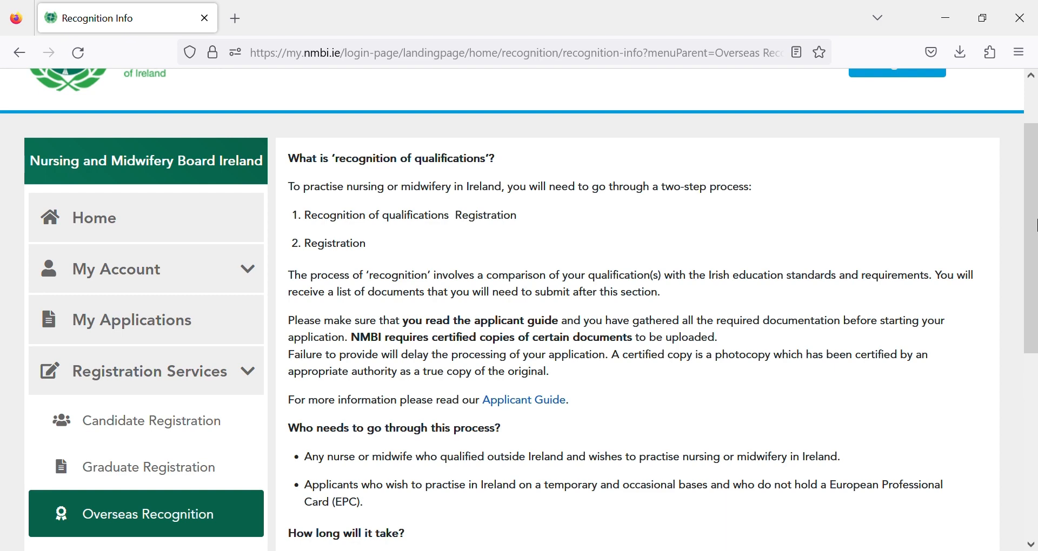
{"action": "left_click_drag", "start_coordinate": [1034, 224], "coordinate": [1034, 339]}
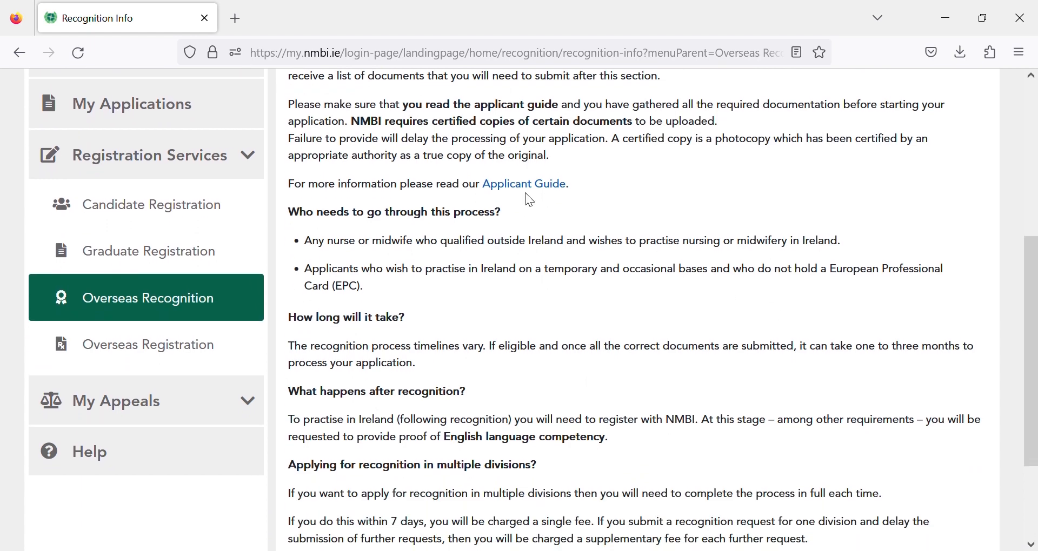
{"action": "left_click_drag", "start_coordinate": [1035, 277], "coordinate": [1037, 378]}
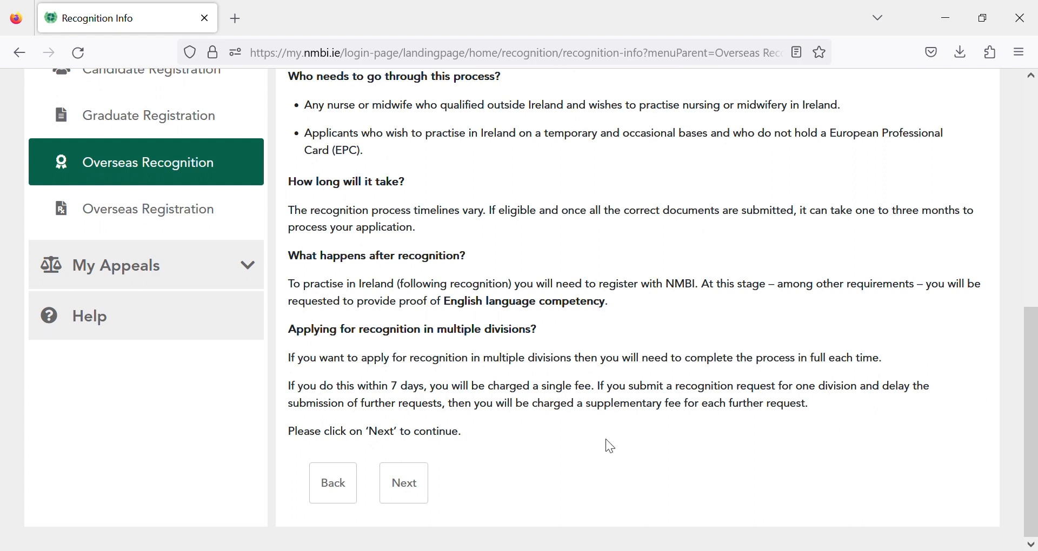
{"action": "left_click", "coordinate": [421, 490]}
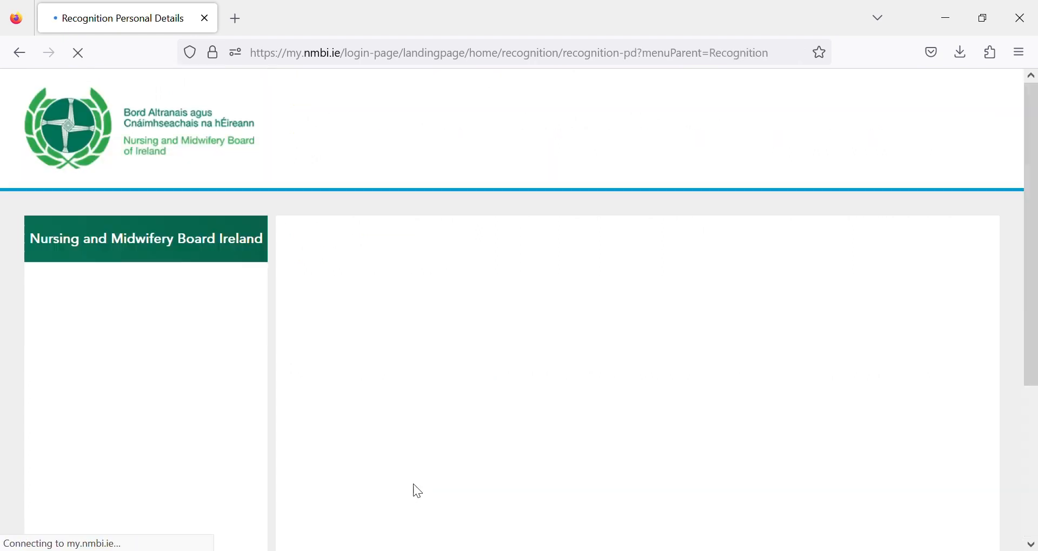
- Review the filled recognition personal details and continue to Step 2 Qualification Pathway
{"action": "left_click_drag", "start_coordinate": [1036, 132], "coordinate": [1036, 188]}
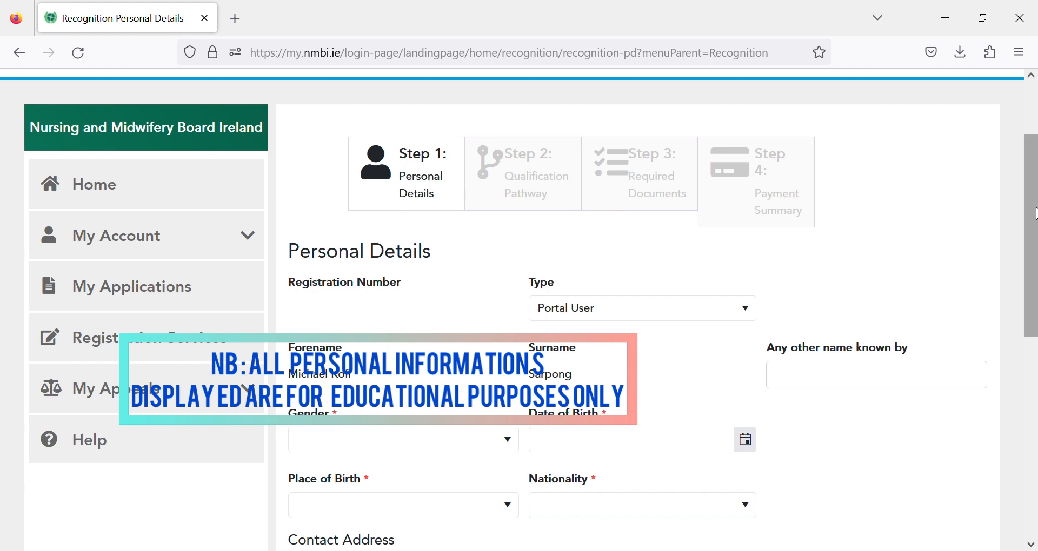
{"action": "left_click_drag", "start_coordinate": [1035, 214], "coordinate": [1035, 297]}
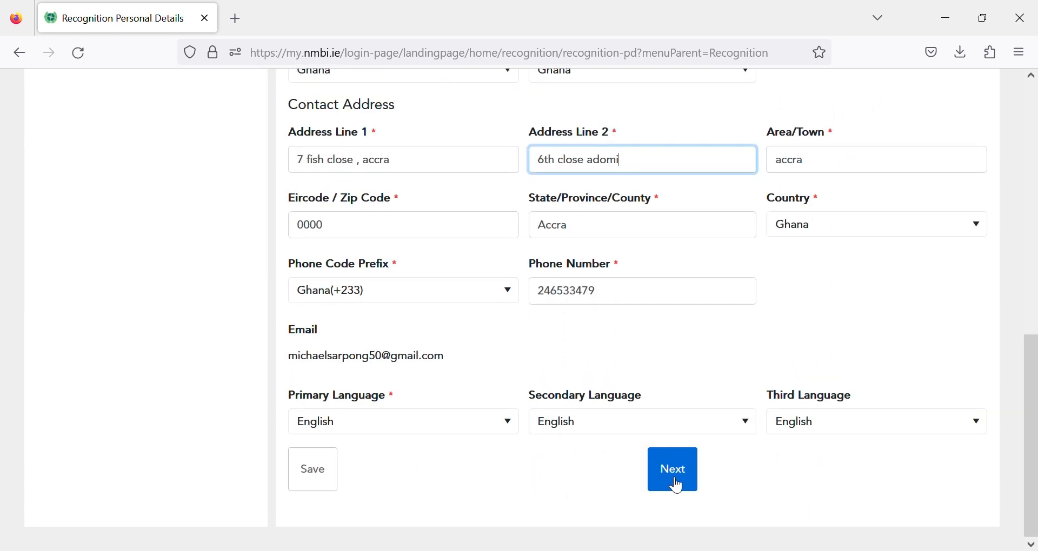
{"action": "left_click", "coordinate": [670, 480]}
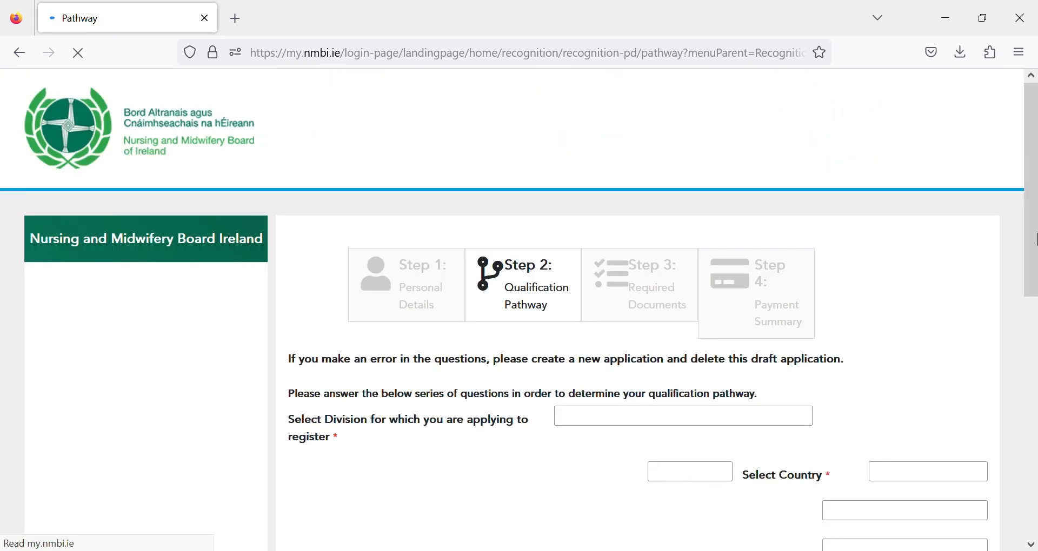
- Choose Midwives as the division to apply for and dismiss its help note
{"action": "left_click_drag", "start_coordinate": [1037, 243], "coordinate": [1037, 391]}
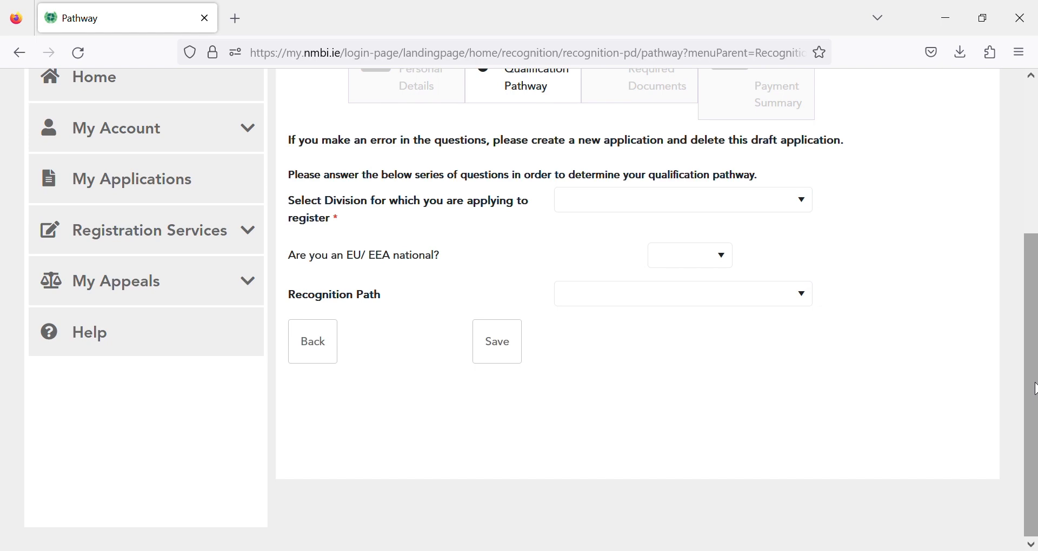
{"action": "left_click_drag", "start_coordinate": [1032, 387], "coordinate": [1031, 387]}
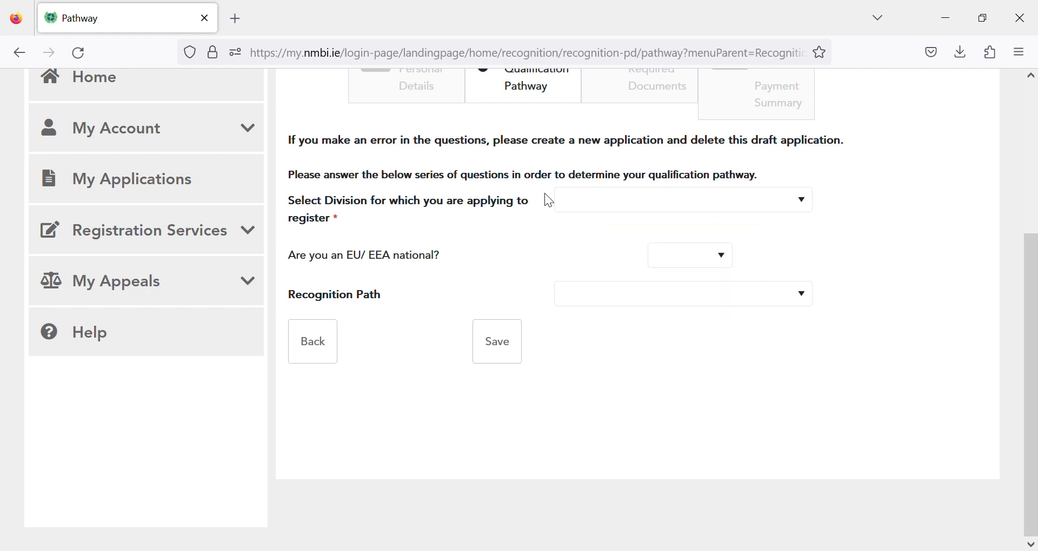
{"action": "mouse_move", "coordinate": [564, 202]}
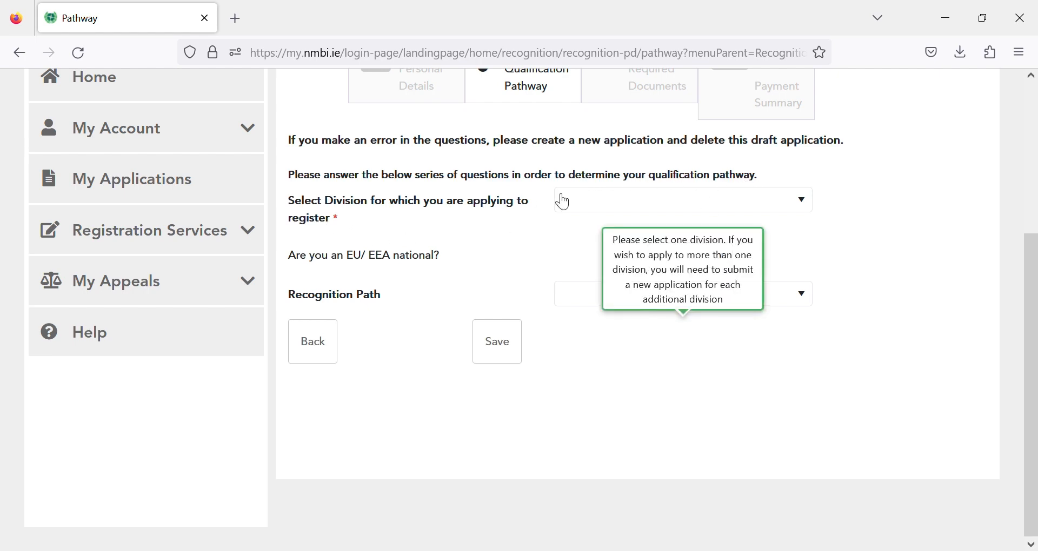
{"action": "left_click", "coordinate": [805, 204]}
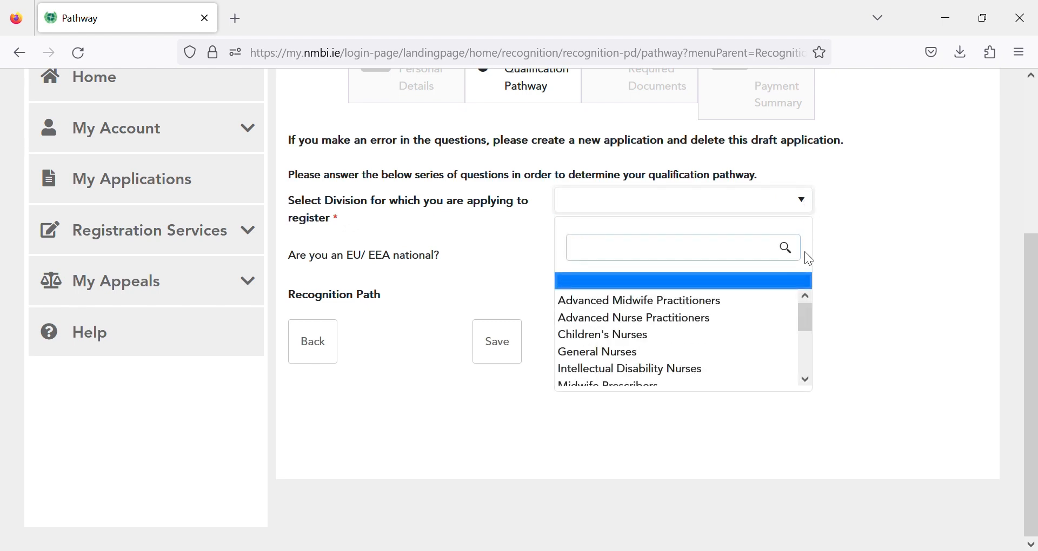
{"action": "left_click", "coordinate": [805, 378]}
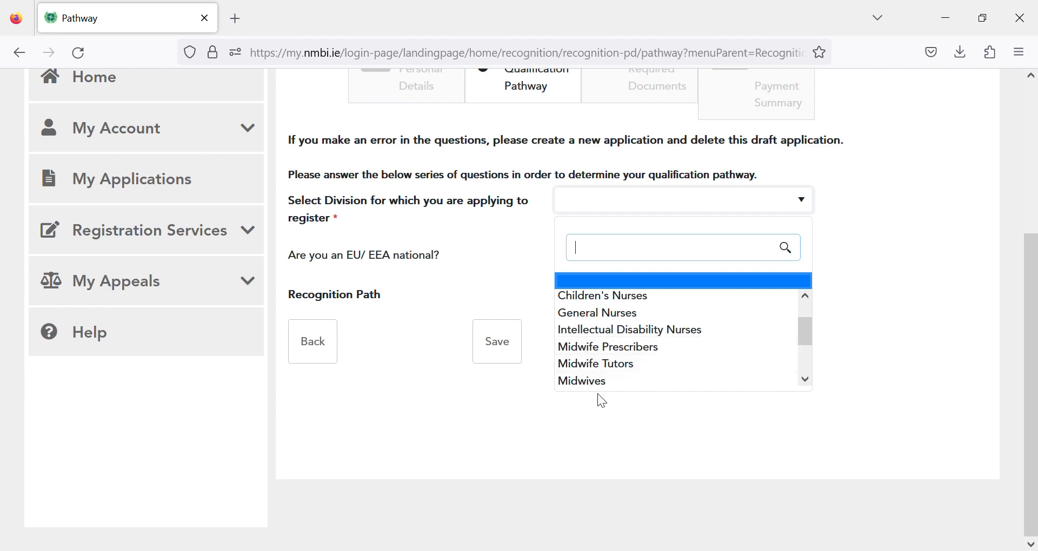
{"action": "left_click", "coordinate": [807, 380]}
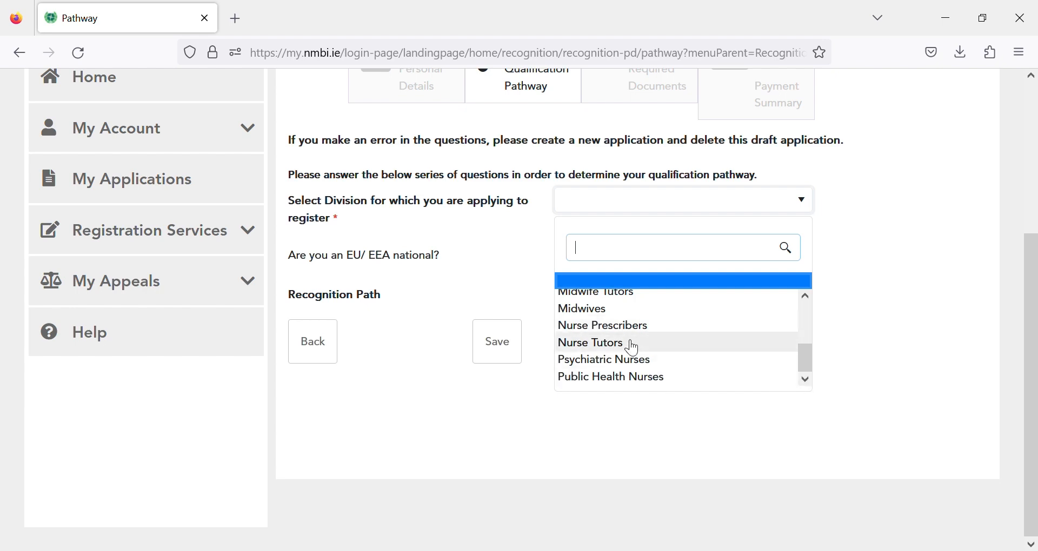
{"action": "left_click", "coordinate": [631, 310]}
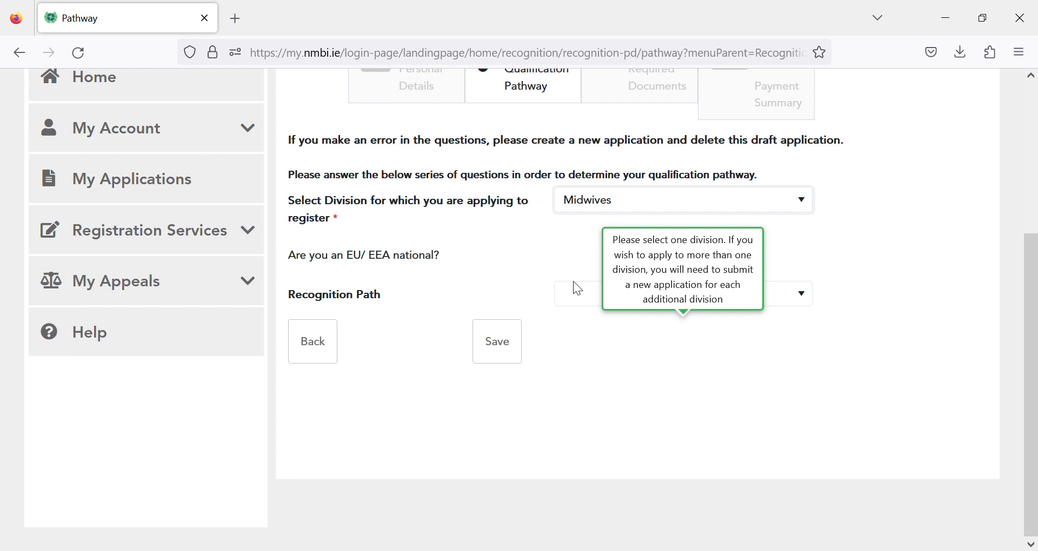
{"action": "left_click", "coordinate": [585, 290]}
- Answer No to EU/EEA national, Member State relative, refugee status and refugee family-member questions
{"action": "left_click", "coordinate": [713, 259]}
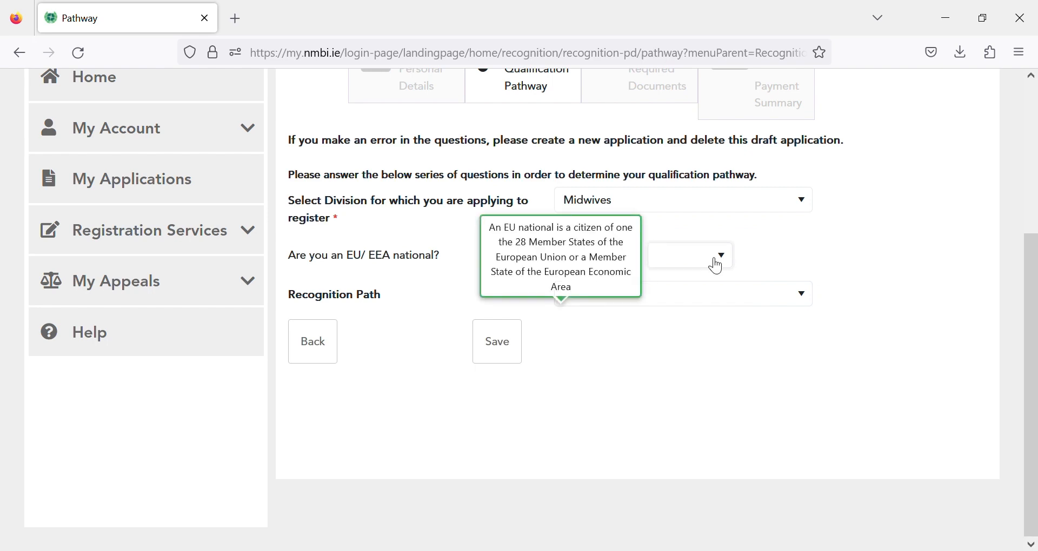
{"action": "left_click", "coordinate": [716, 261]}
{"action": "left_click", "coordinate": [701, 319]}
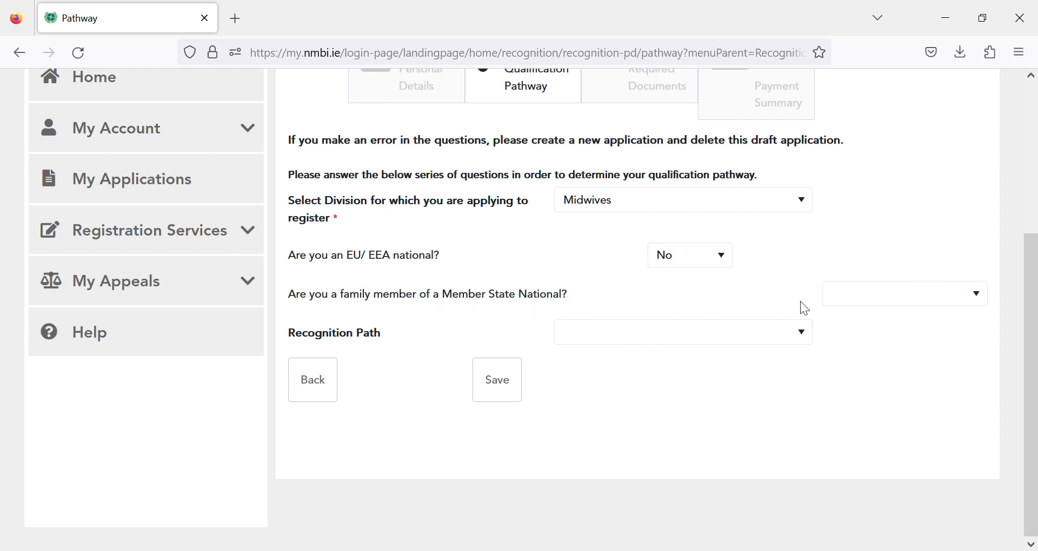
{"action": "left_click", "coordinate": [880, 302]}
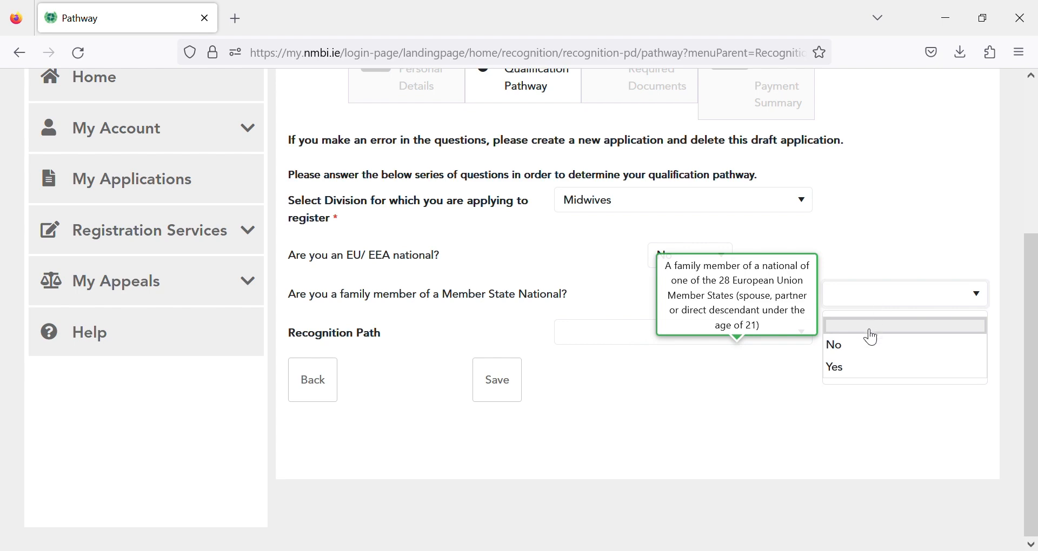
{"action": "left_click", "coordinate": [864, 350]}
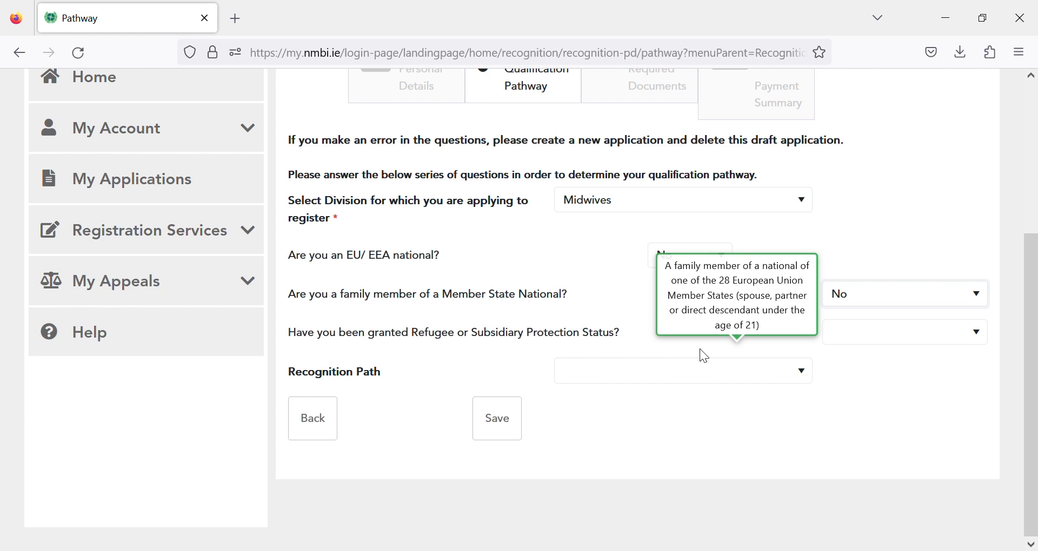
{"action": "left_click", "coordinate": [884, 337]}
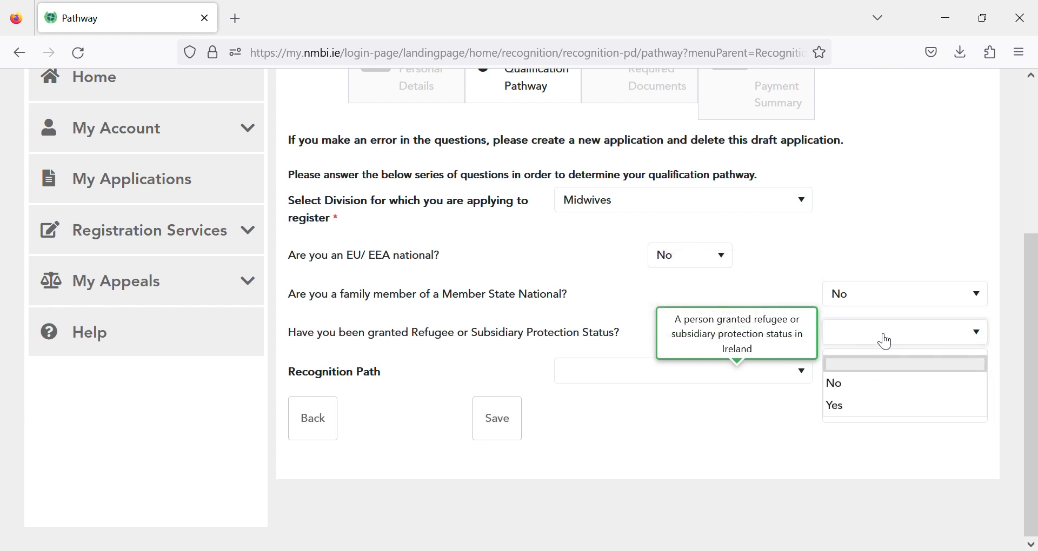
{"action": "left_click", "coordinate": [874, 392]}
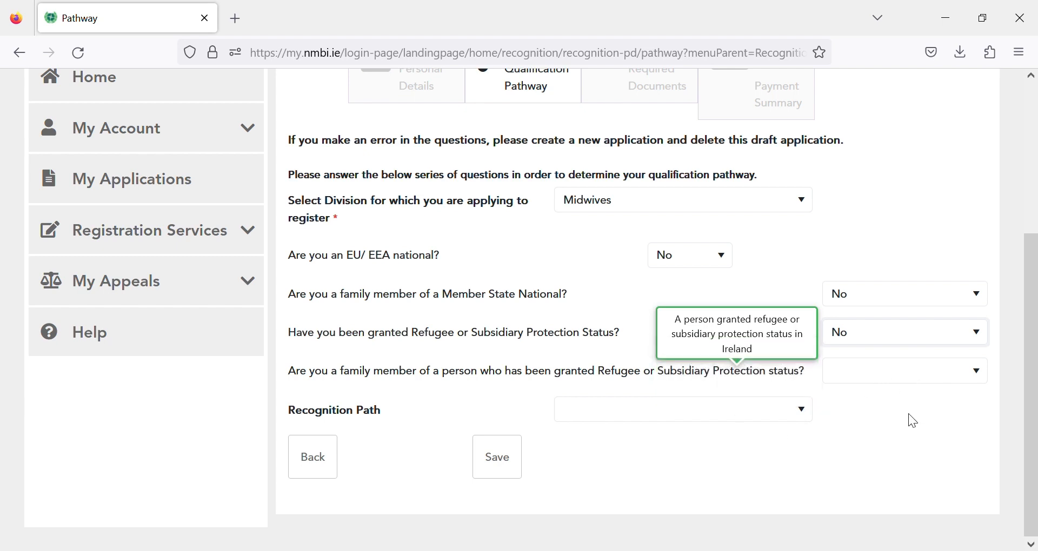
{"action": "left_click", "coordinate": [917, 370]}
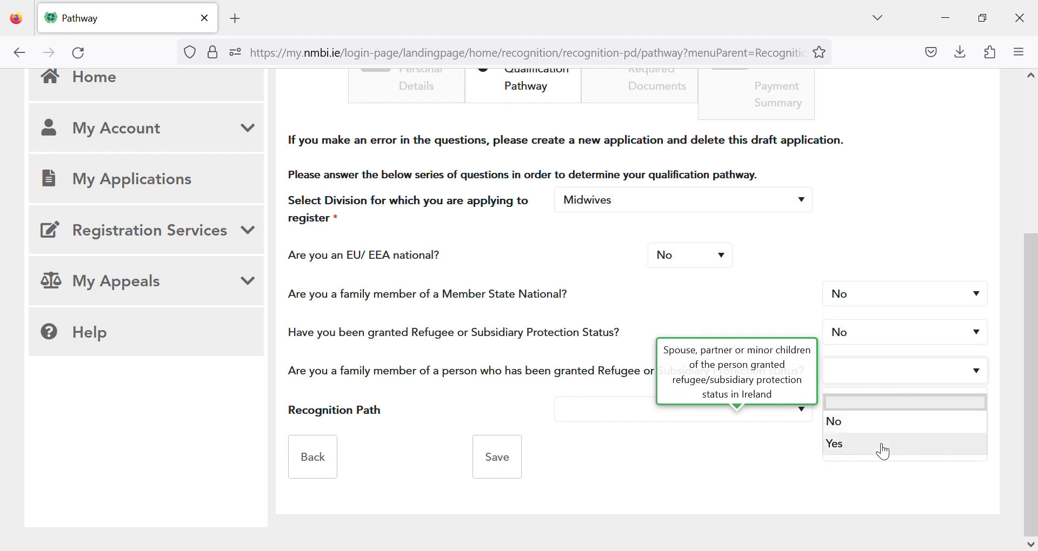
{"action": "left_click", "coordinate": [886, 425]}
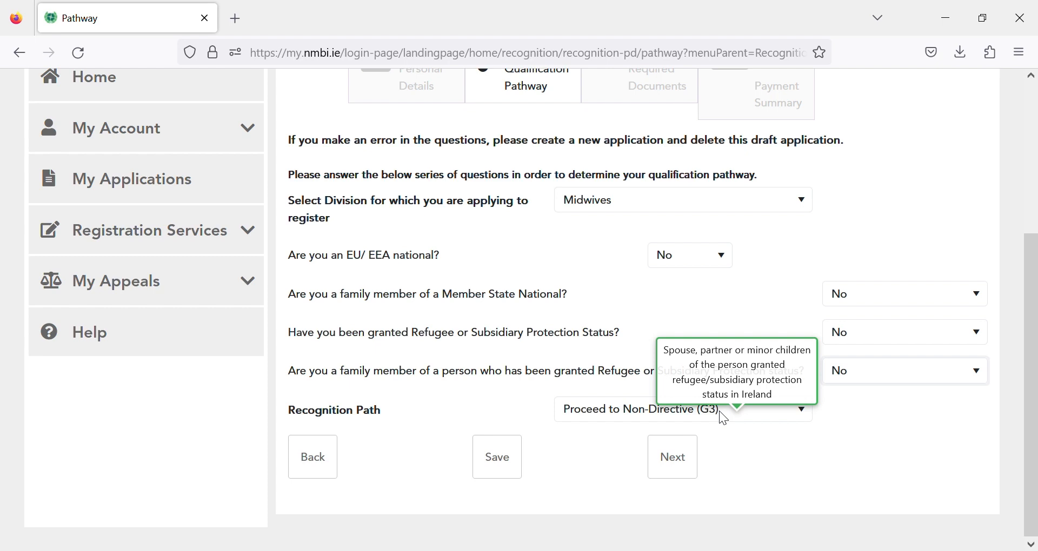
- Answer the pathway questions with training under 3 years and No for the extra course
{"action": "left_click", "coordinate": [675, 473]}
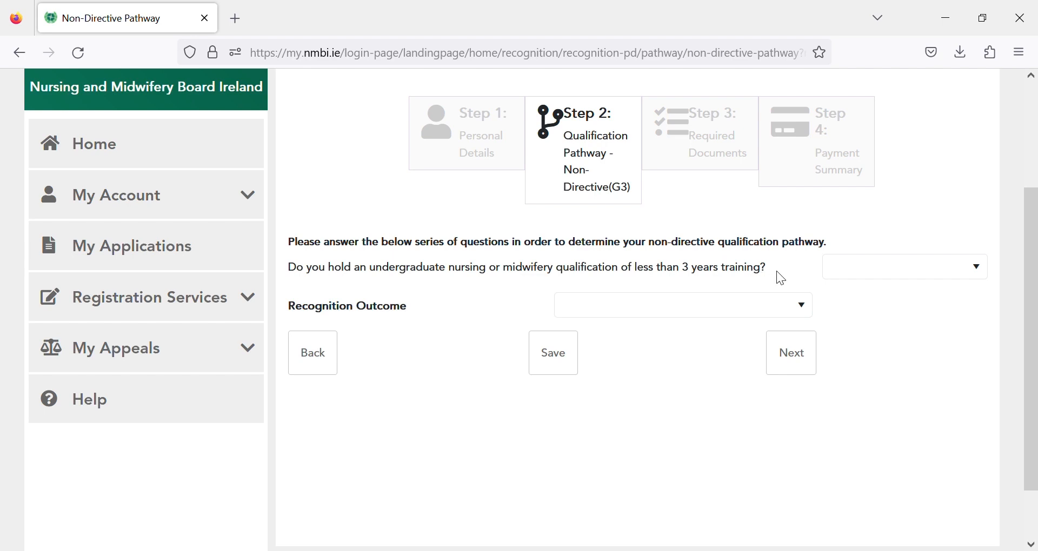
{"action": "left_click", "coordinate": [870, 270]}
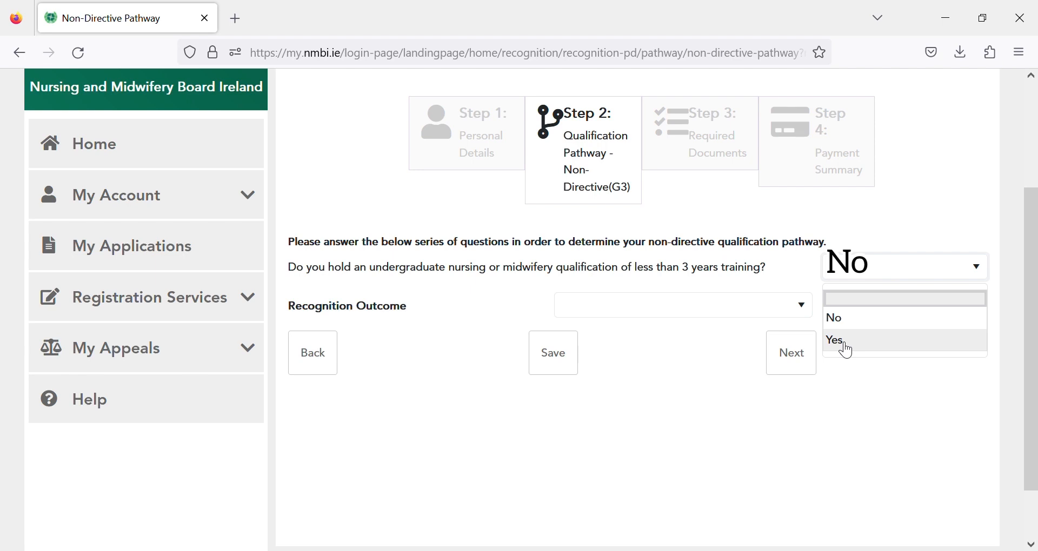
{"action": "left_click", "coordinate": [874, 345]}
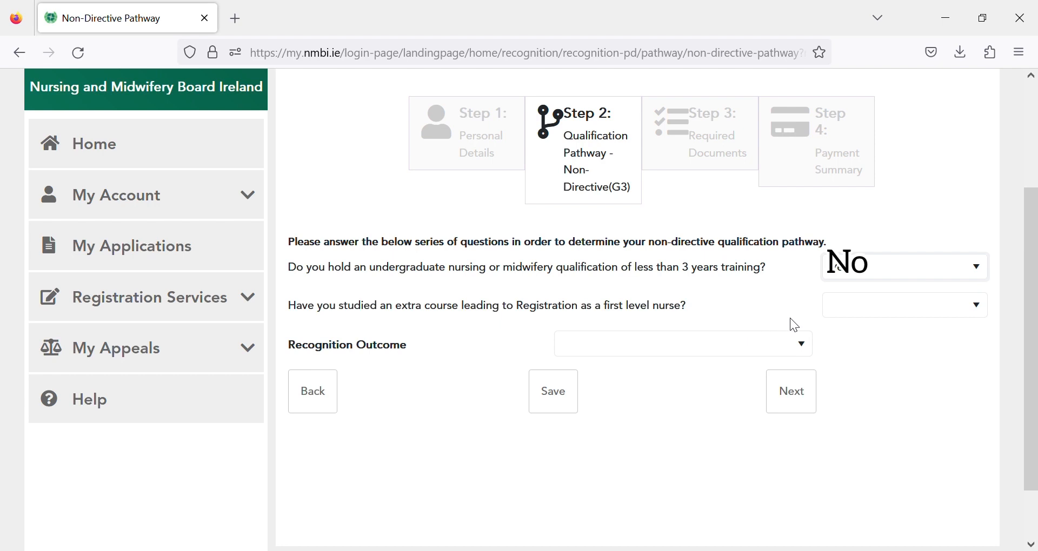
{"action": "left_click", "coordinate": [886, 307]}
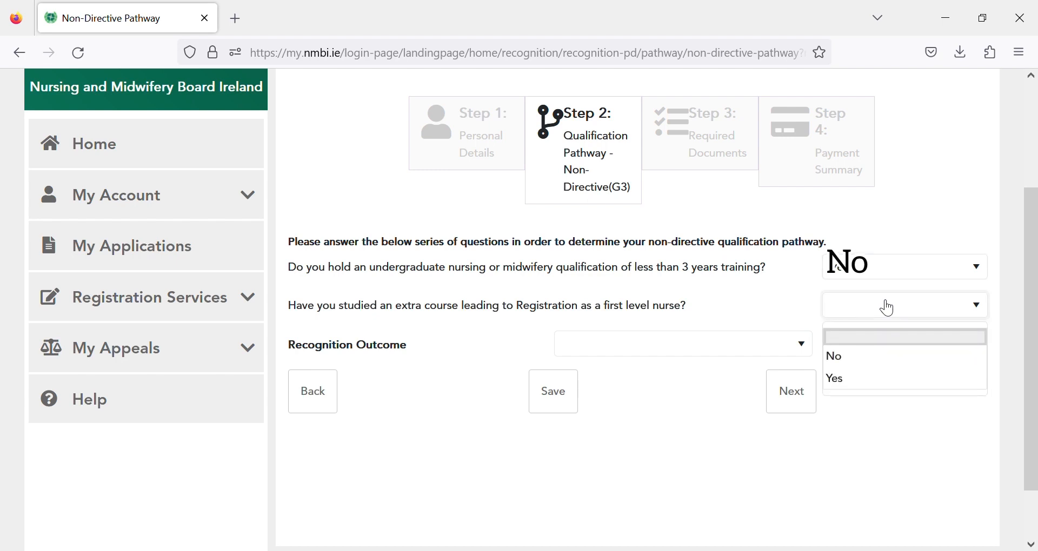
{"action": "left_click", "coordinate": [841, 357]}
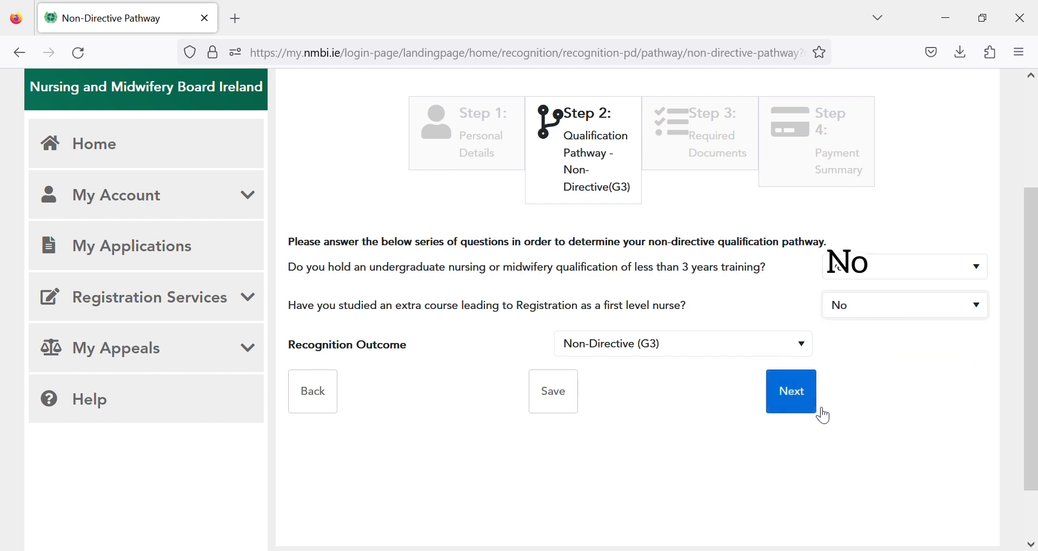
{"action": "left_click", "coordinate": [804, 407]}
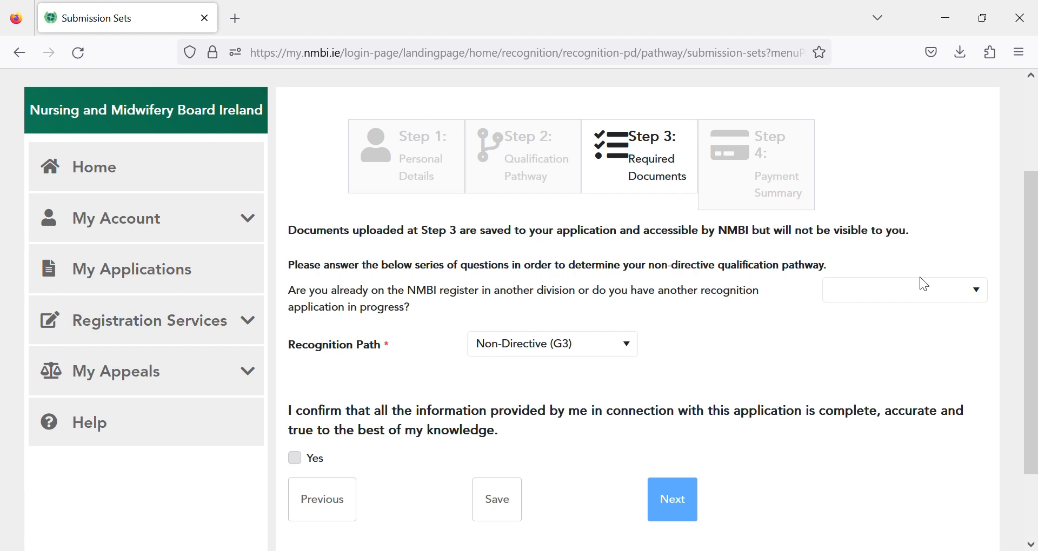
- Answer No to already being on the NMBI register and add a professional experience entry
{"action": "left_click", "coordinate": [925, 292]}
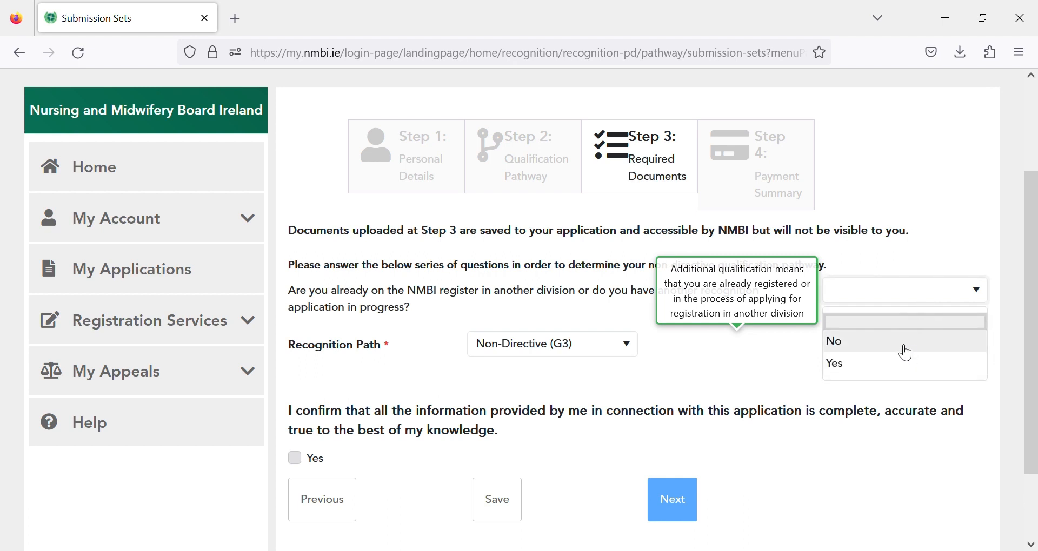
{"action": "left_click", "coordinate": [907, 354]}
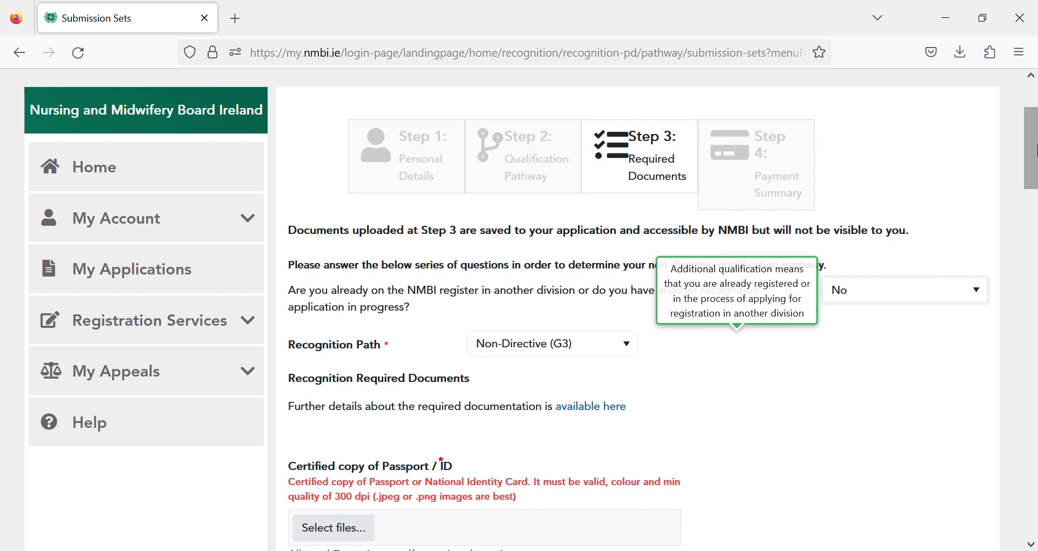
{"action": "left_click_drag", "start_coordinate": [1034, 152], "coordinate": [1035, 374]}
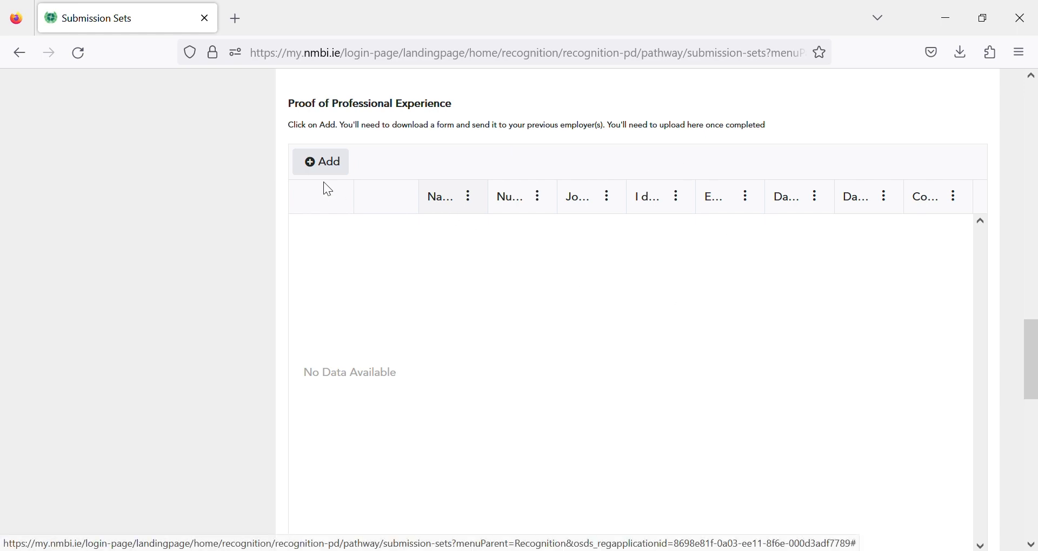
{"action": "left_click", "coordinate": [326, 163]}
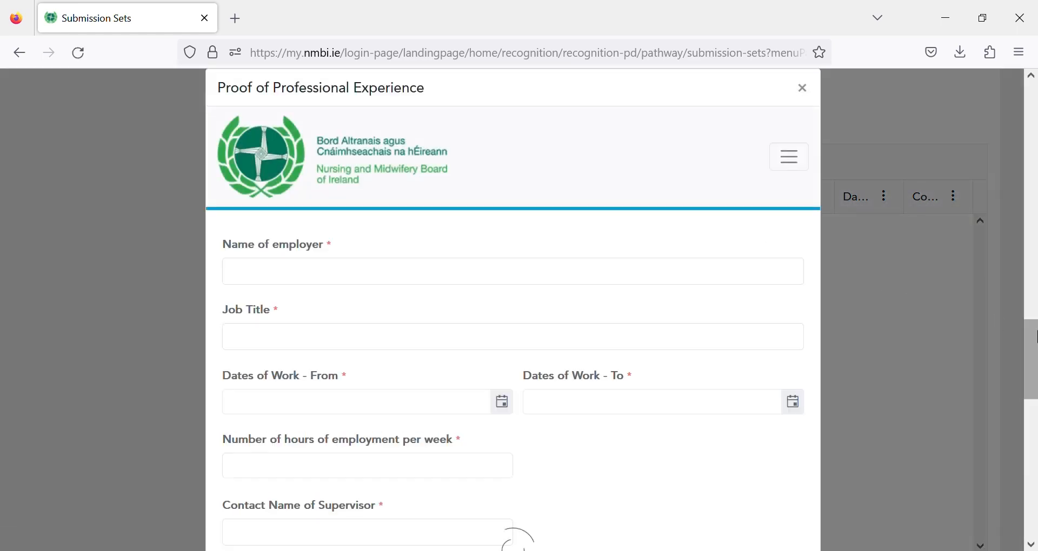
- Look through the experience form's Dates of Work - To calendar and weekly hours field, leaving them blank
{"action": "scroll", "coordinate": [1036, 351], "scroll_direction": "down", "scroll_amount": 2}
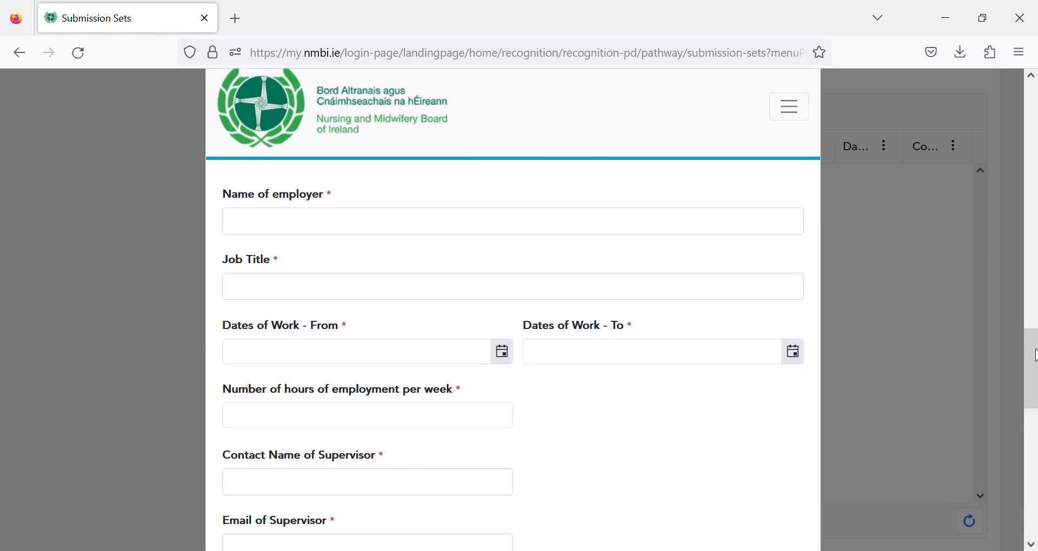
{"action": "scroll", "coordinate": [1035, 360], "scroll_direction": "down", "scroll_amount": 1}
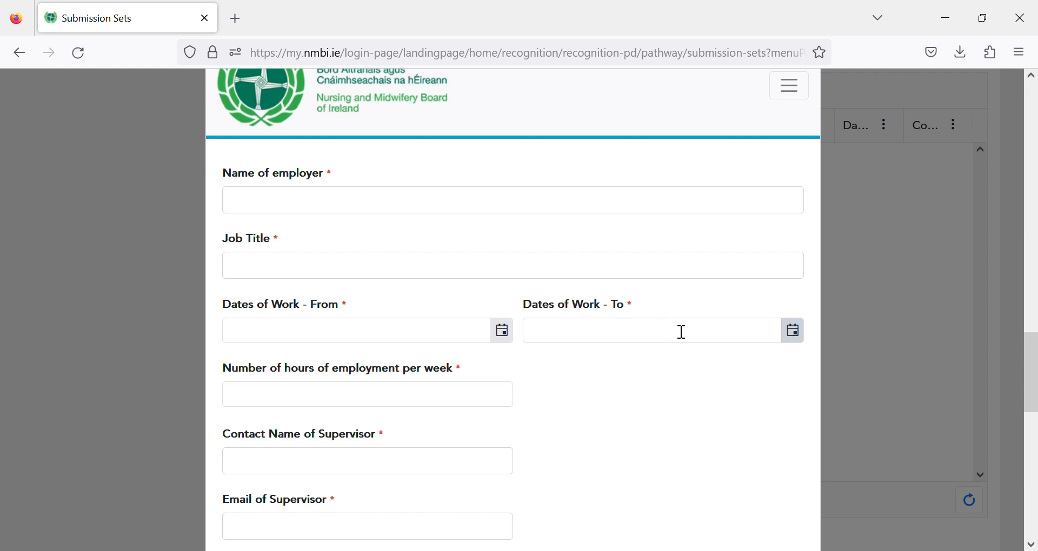
{"action": "left_click", "coordinate": [804, 339]}
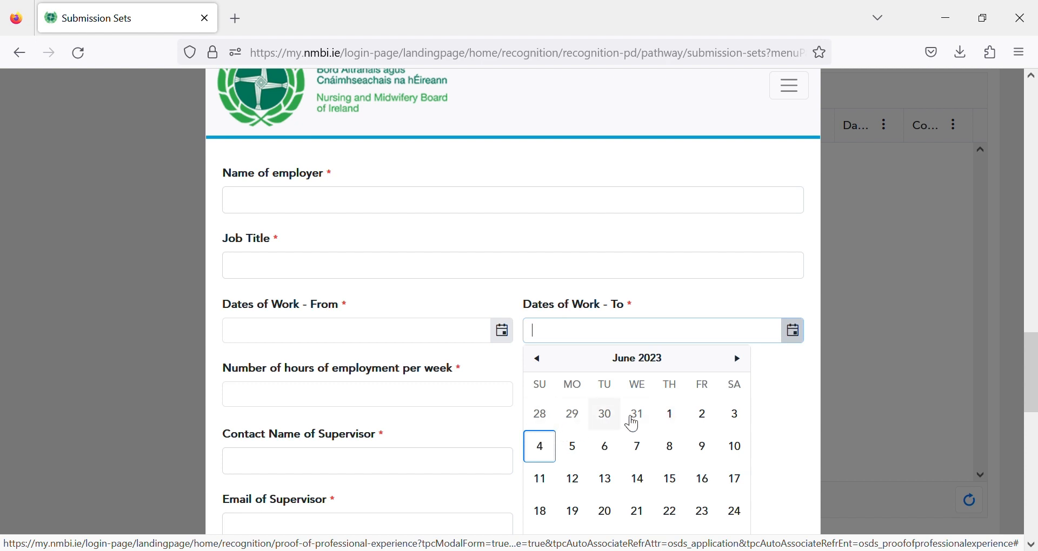
{"action": "left_click", "coordinate": [451, 414]}
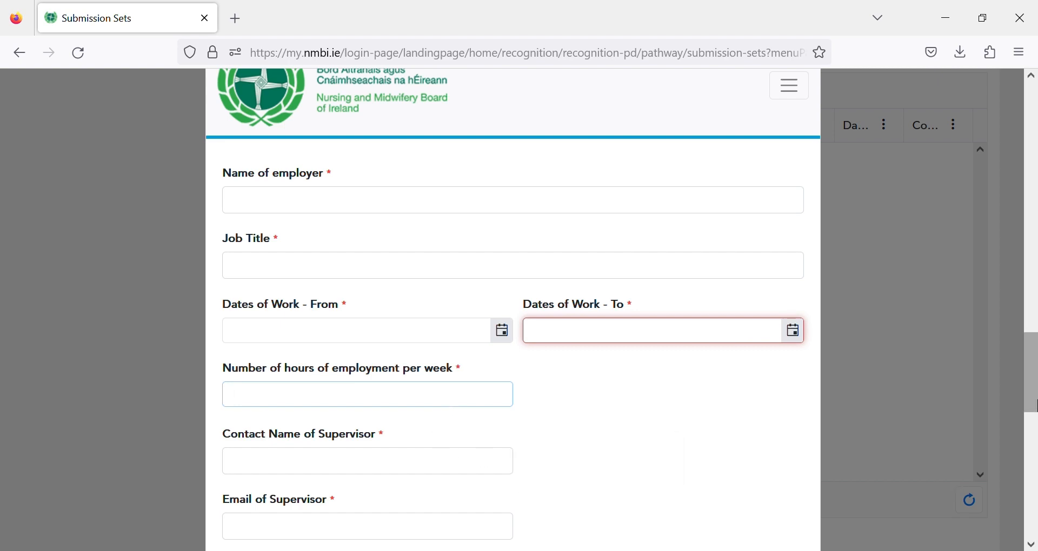
{"action": "scroll", "coordinate": [1030, 442], "scroll_direction": "down", "scroll_amount": 4}
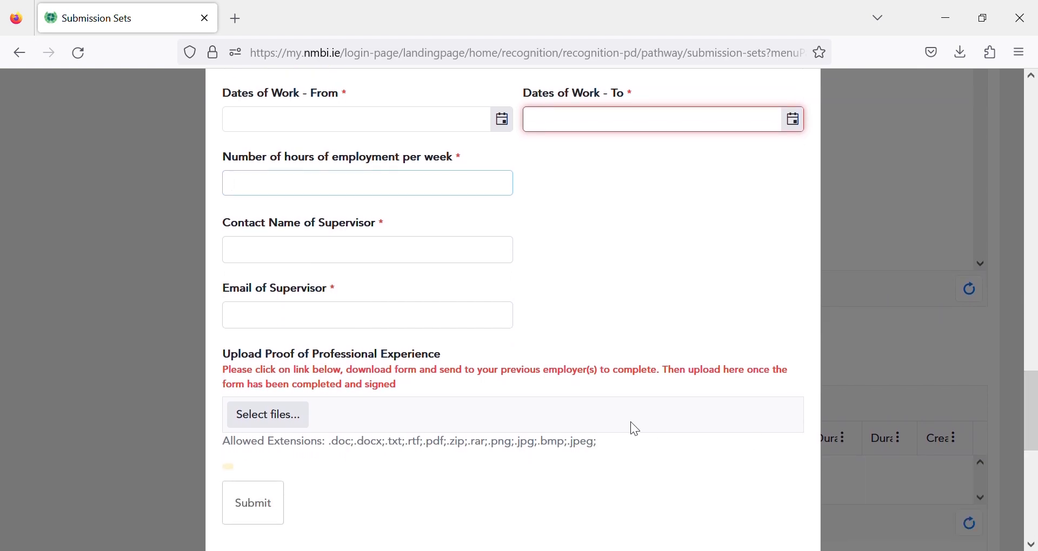
- Upload employment form.pdf to the experience entry and submit it
{"action": "mouse_move", "coordinate": [461, 322]}
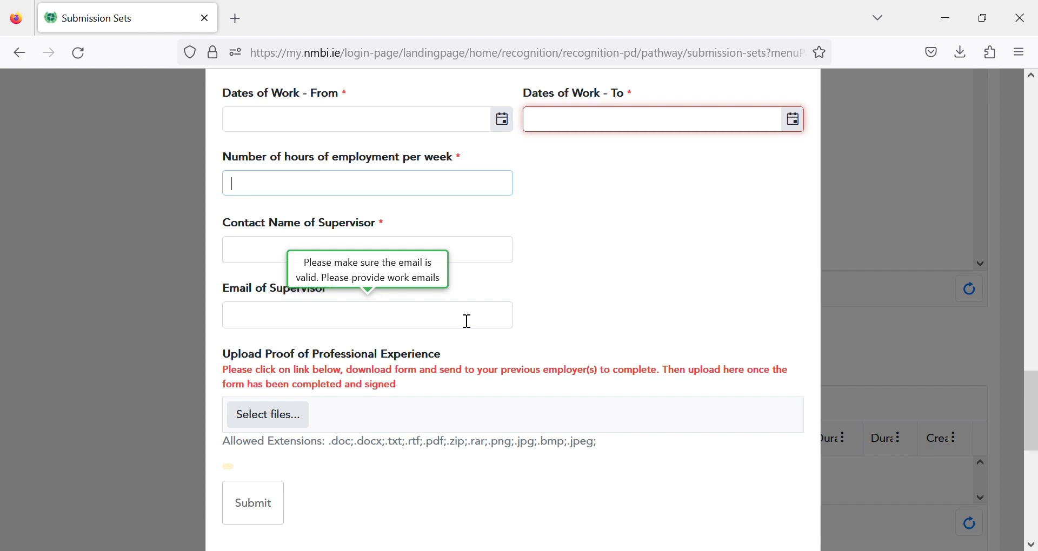
{"action": "mouse_move", "coordinate": [436, 262]}
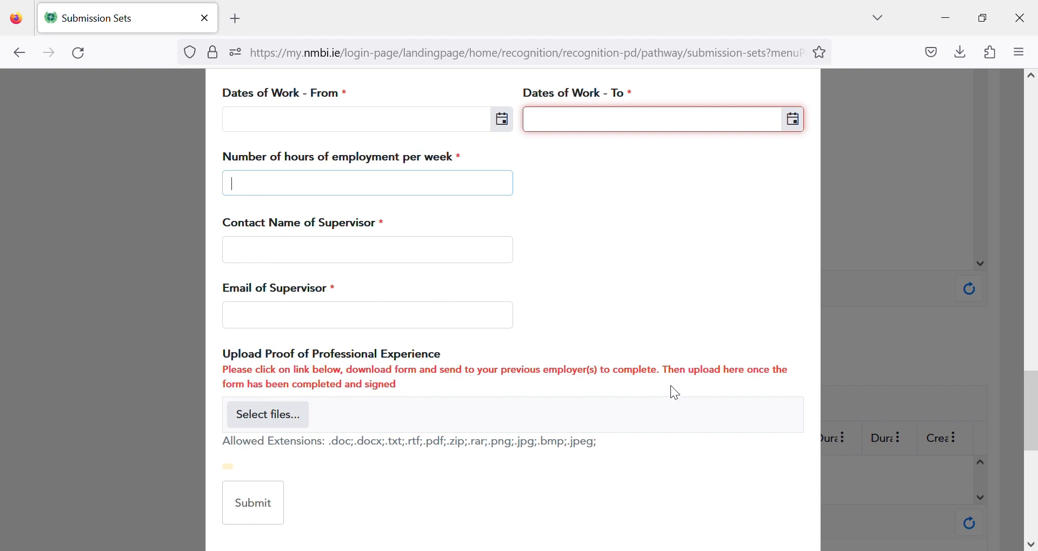
{"action": "scroll", "coordinate": [562, 324], "scroll_direction": "down", "scroll_amount": 3}
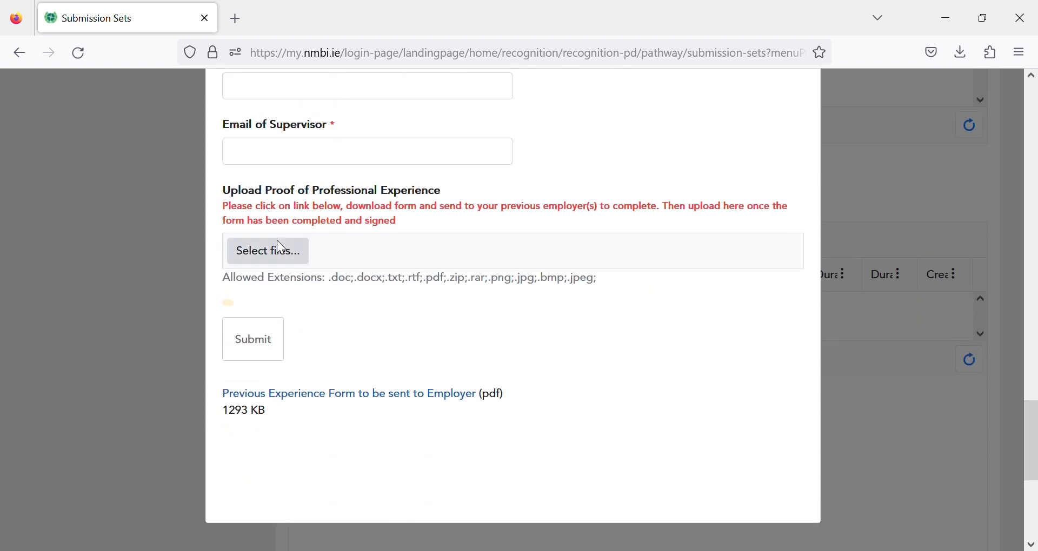
{"action": "scroll", "coordinate": [274, 251], "scroll_direction": "up", "scroll_amount": 1}
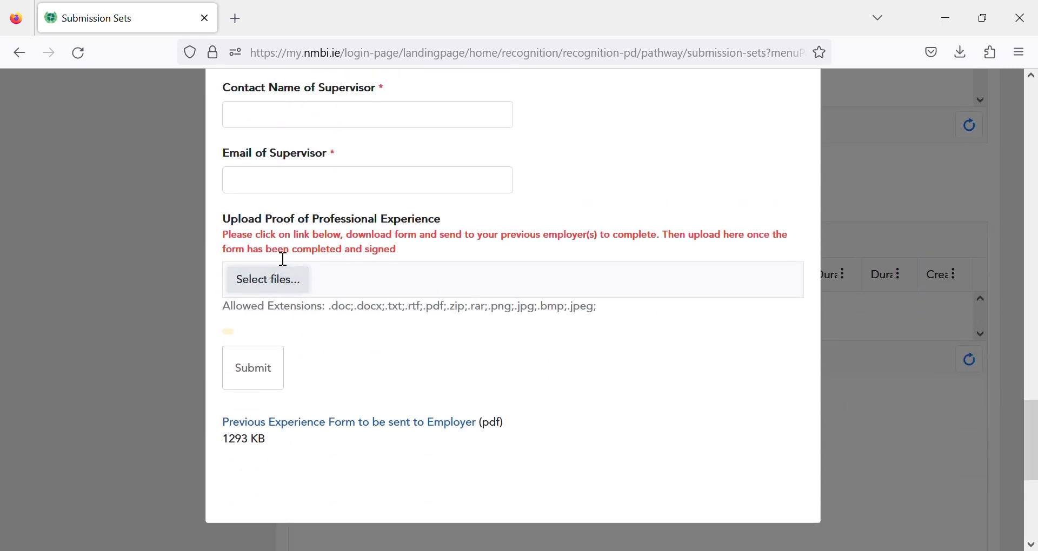
{"action": "left_click", "coordinate": [275, 284]}
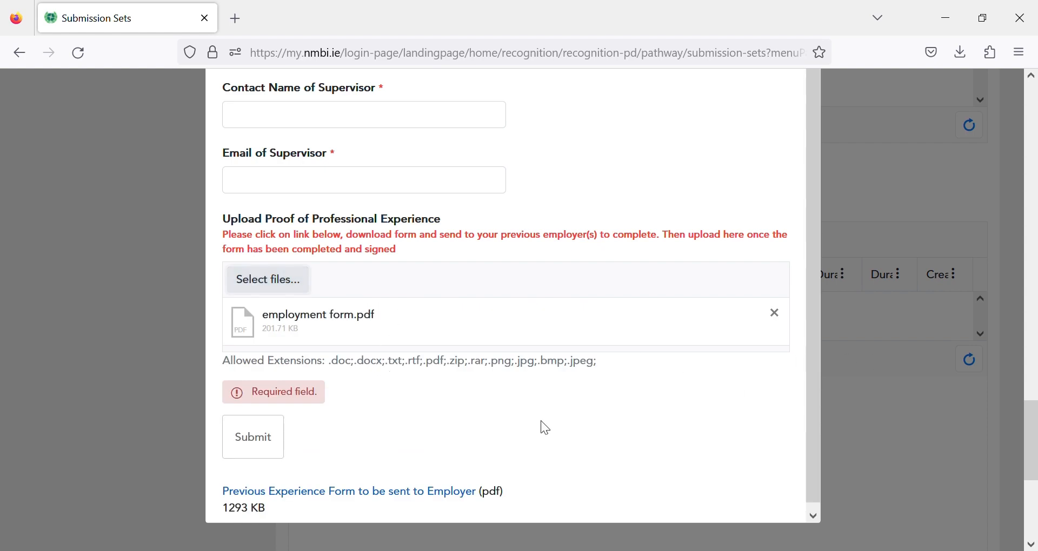
{"action": "left_click", "coordinate": [268, 439]}
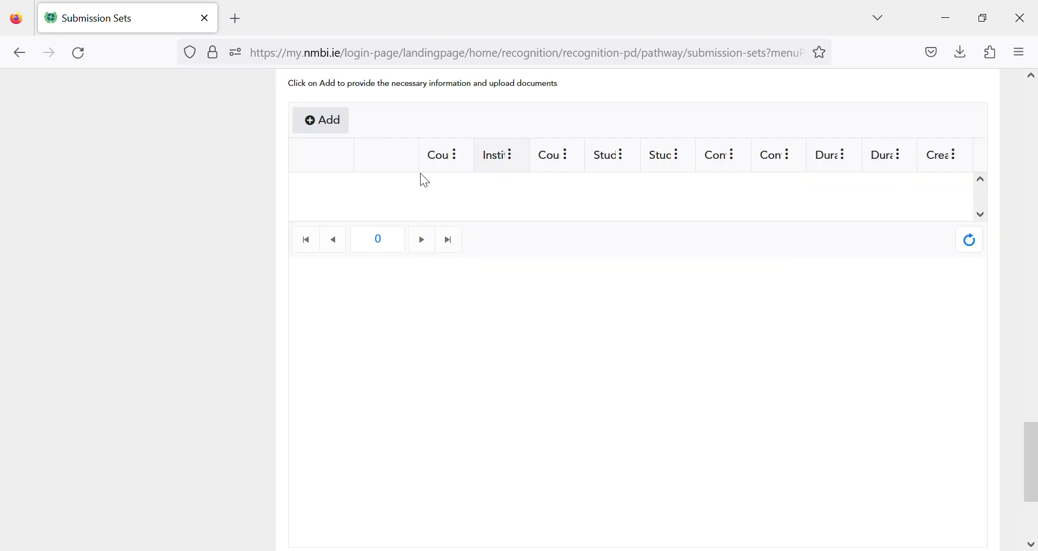
{"action": "scroll", "coordinate": [517, 222], "scroll_direction": "up", "scroll_amount": 1}
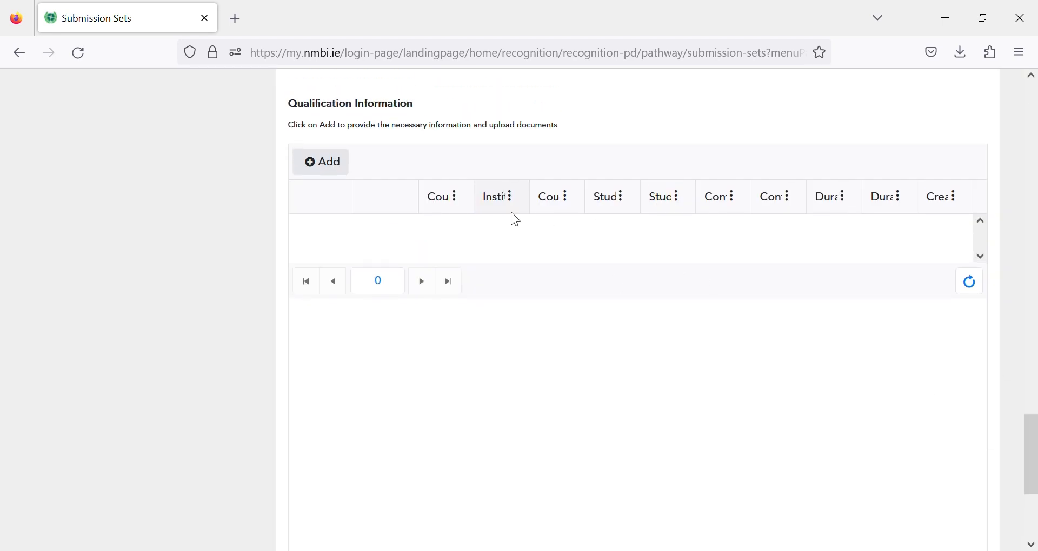
{"action": "left_click", "coordinate": [332, 165]}
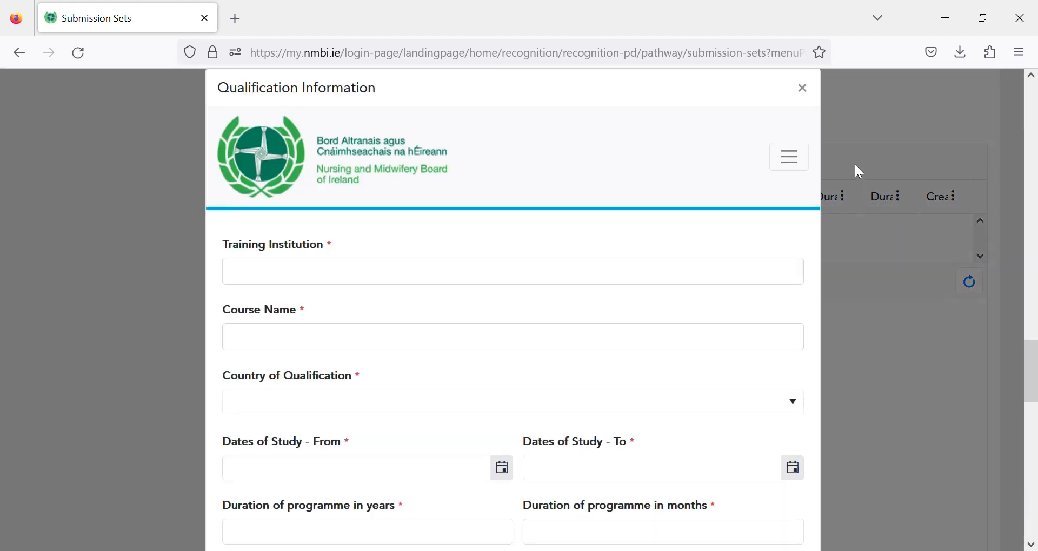
{"action": "scroll", "coordinate": [676, 236], "scroll_direction": "down", "scroll_amount": 2}
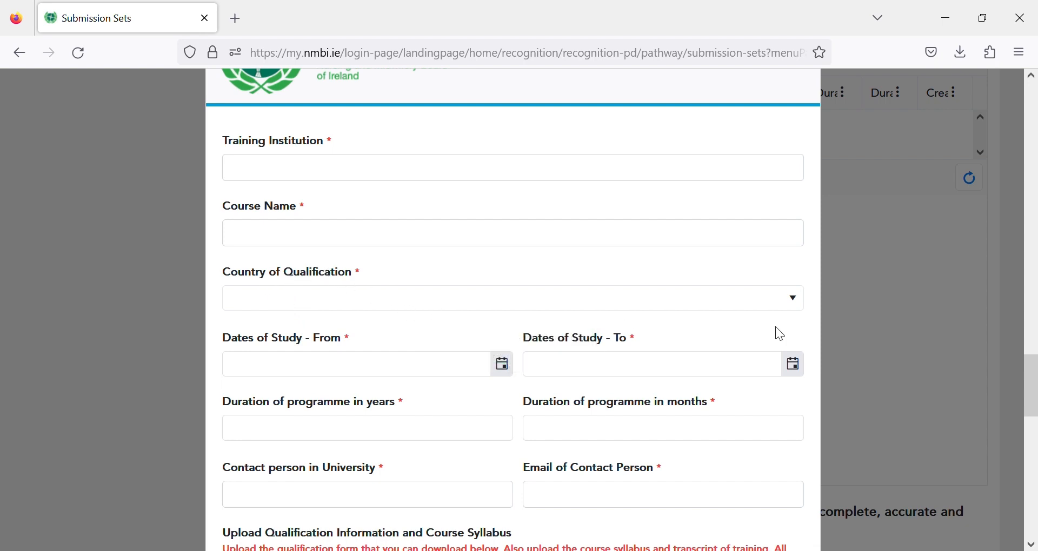
{"action": "left_click", "coordinate": [801, 306]}
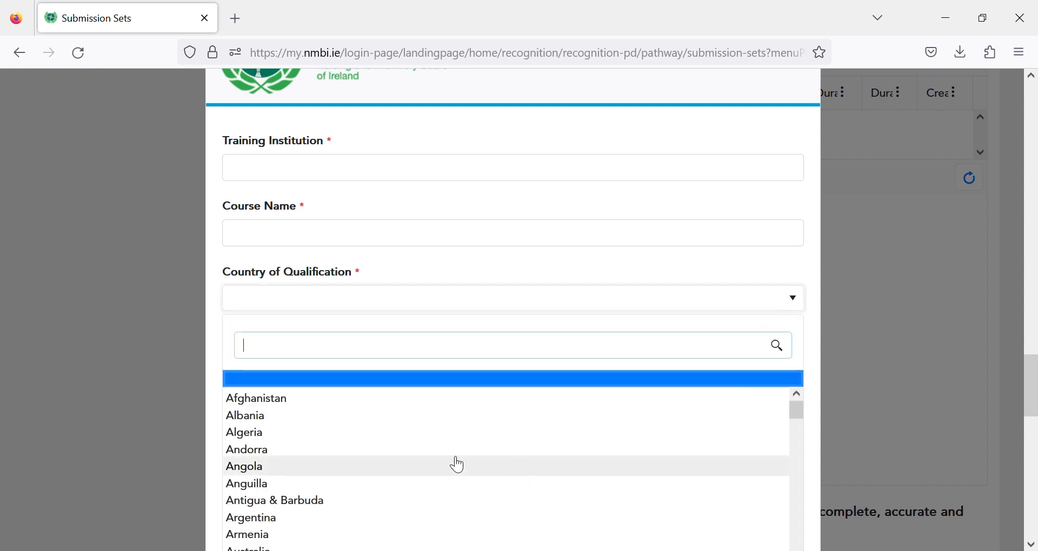
{"action": "left_click", "coordinate": [801, 306]}
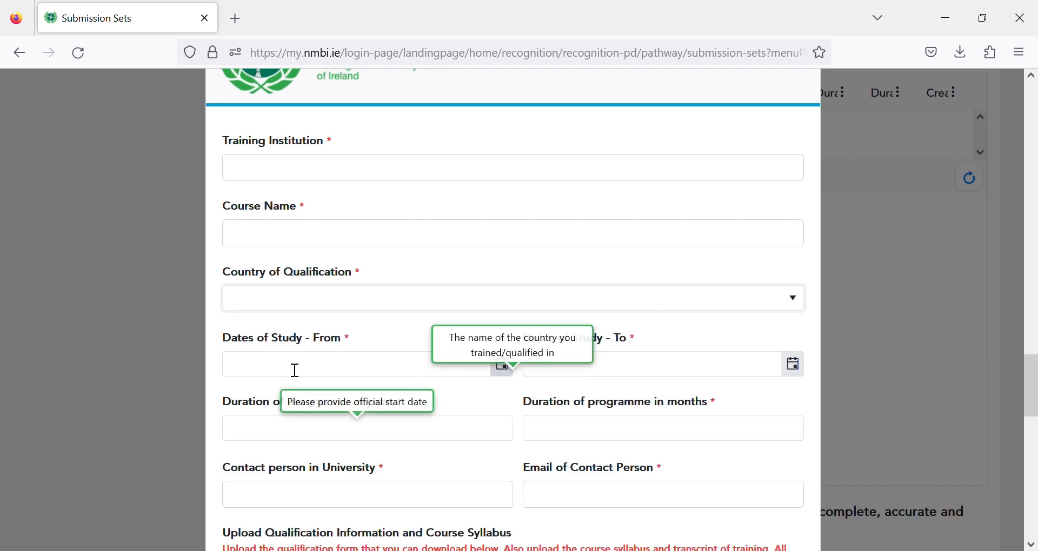
{"action": "left_click_drag", "start_coordinate": [1035, 382], "coordinate": [1033, 402]}
{"action": "left_click", "coordinate": [700, 266]}
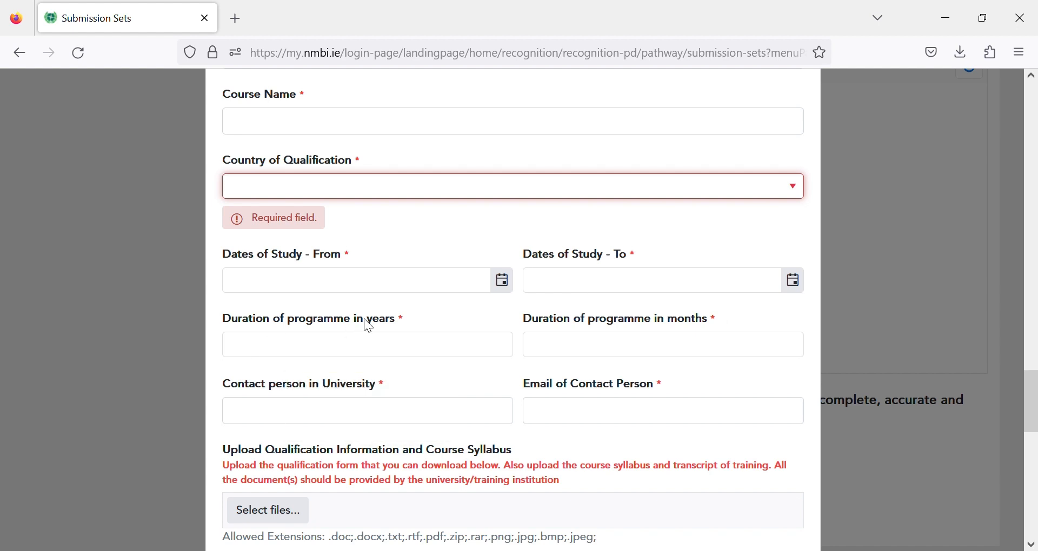
{"action": "mouse_move", "coordinate": [386, 354]}
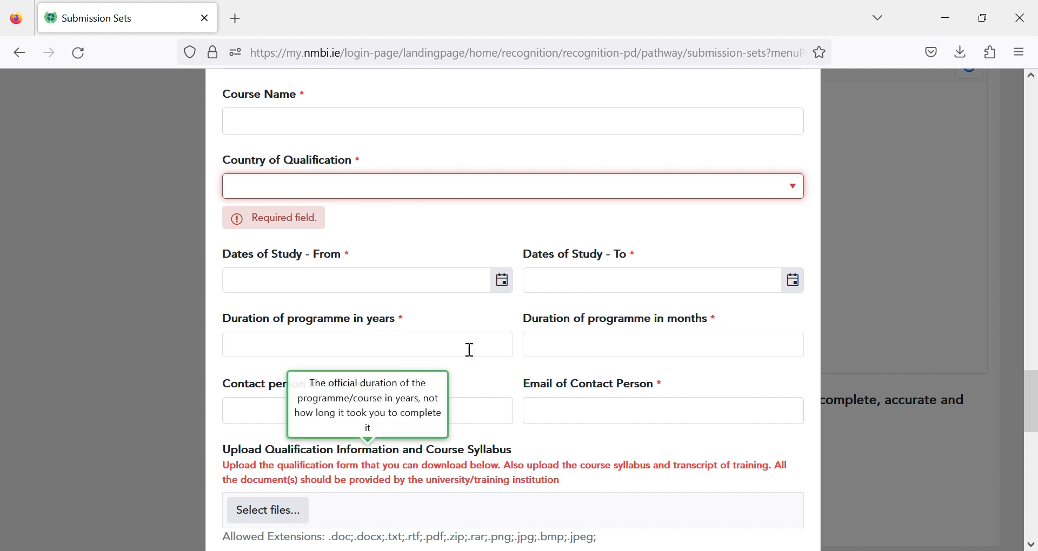
{"action": "mouse_move", "coordinate": [574, 355]}
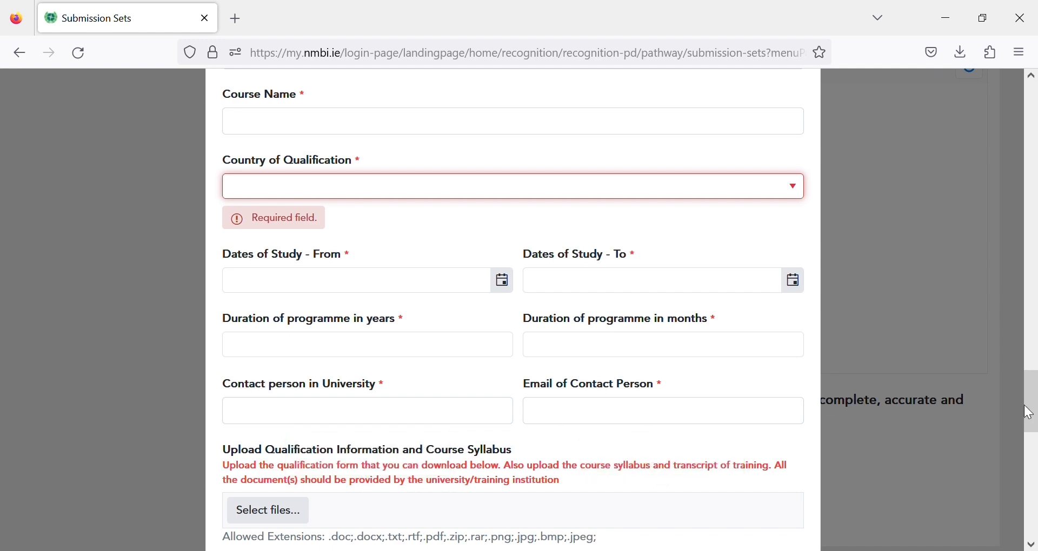
- Scroll the qualification modal past curiculum.pdf, qualification form.pdf and Transcript.pdf to Submit
{"action": "left_click_drag", "start_coordinate": [1030, 417], "coordinate": [1033, 440]}
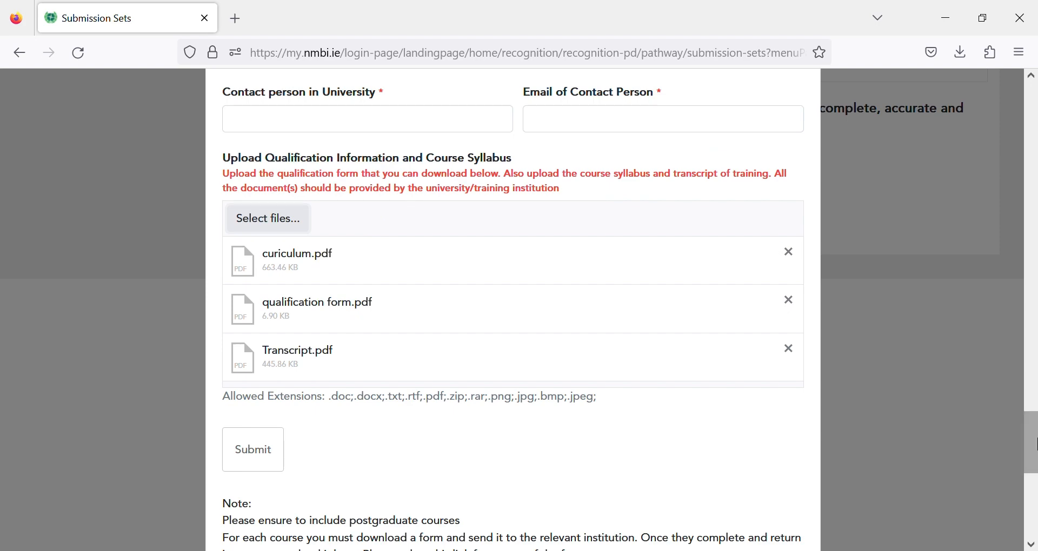
{"action": "left_click_drag", "start_coordinate": [1033, 454], "coordinate": [1032, 495]}
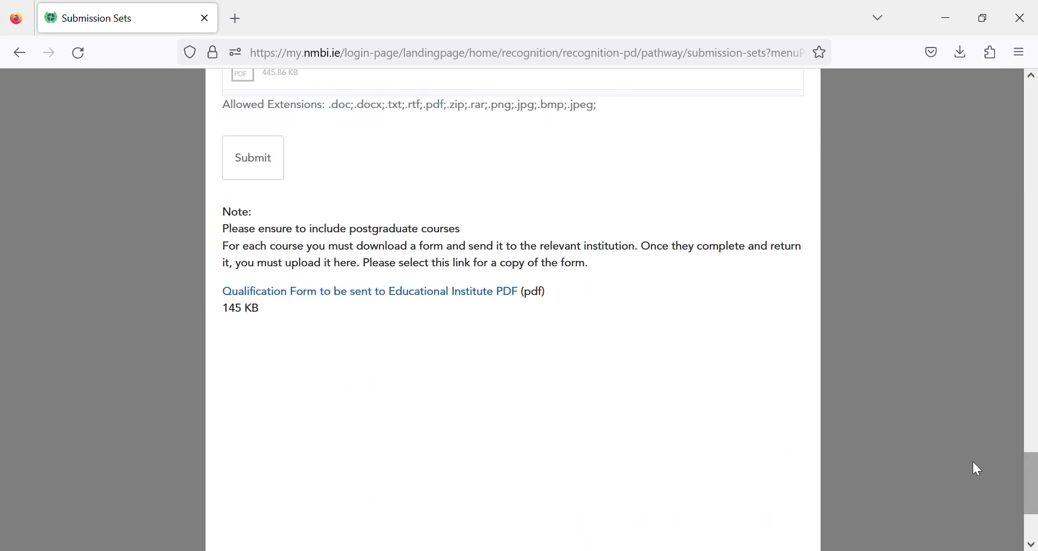
- Submit the qualification entry and scroll the Step 3 page down to the accuracy declaration
{"action": "left_click", "coordinate": [251, 155]}
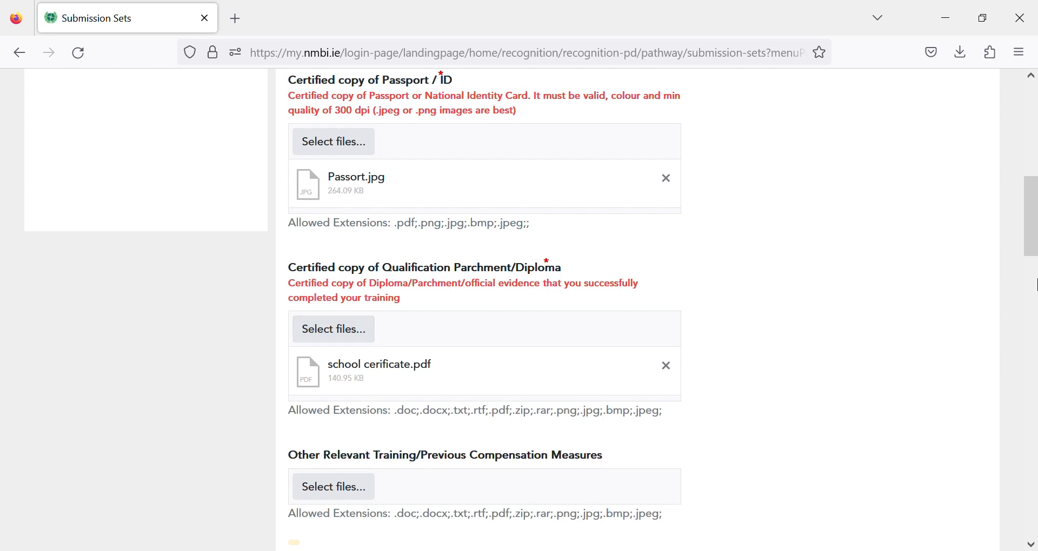
{"action": "left_click_drag", "start_coordinate": [1033, 242], "coordinate": [1035, 297]}
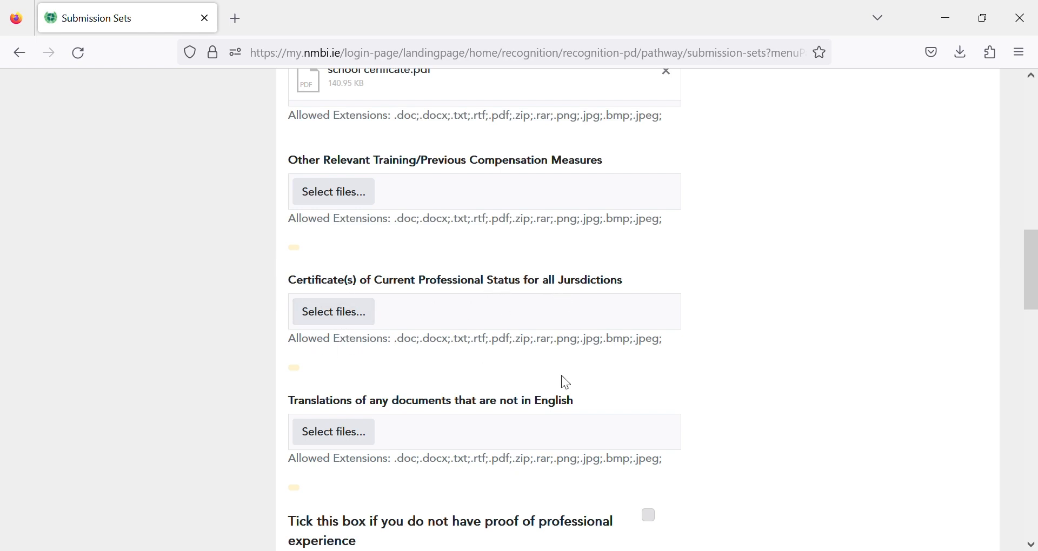
{"action": "left_click_drag", "start_coordinate": [1036, 279], "coordinate": [1036, 333]}
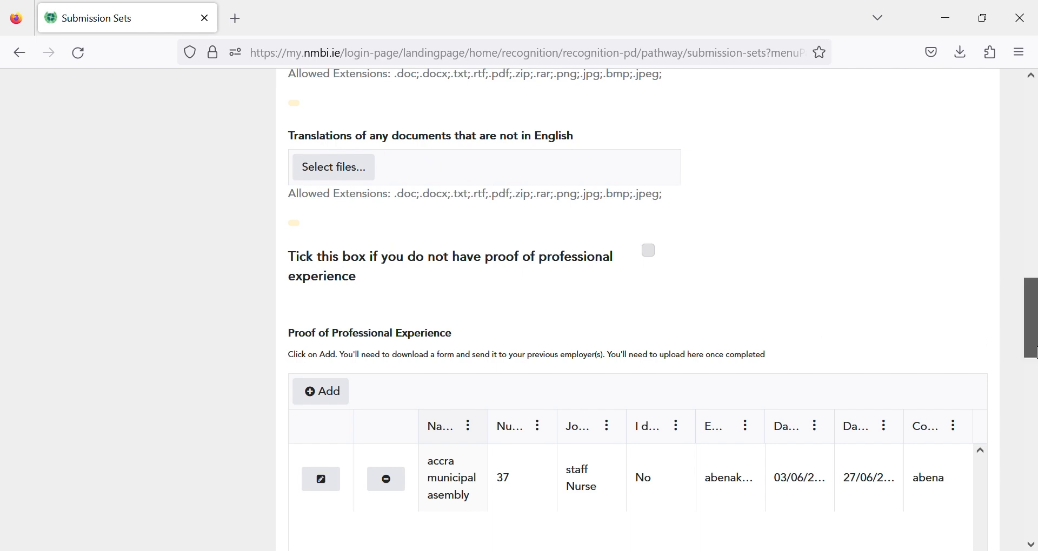
{"action": "left_click_drag", "start_coordinate": [1034, 351], "coordinate": [1034, 388]}
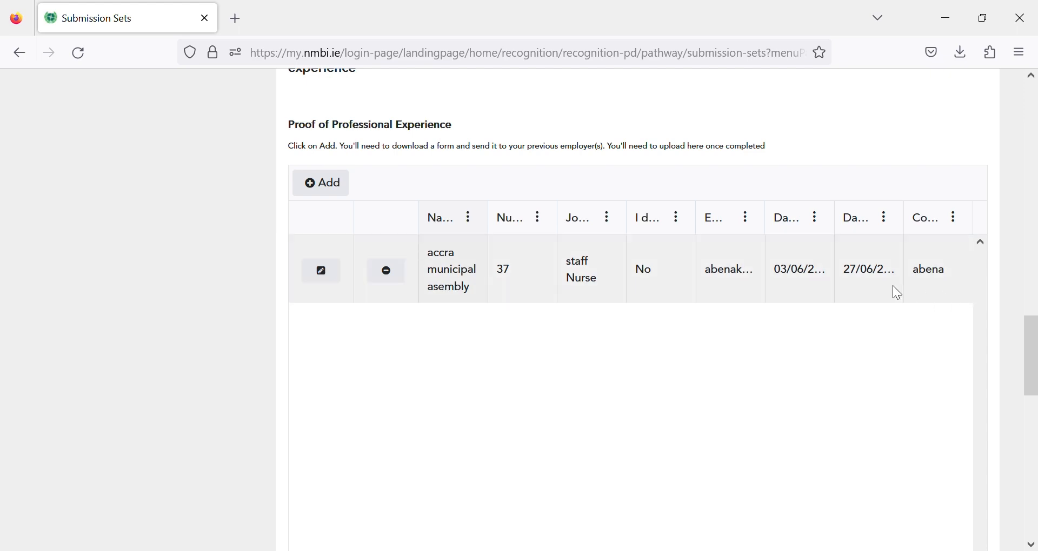
{"action": "left_click_drag", "start_coordinate": [1031, 352], "coordinate": [1034, 443]}
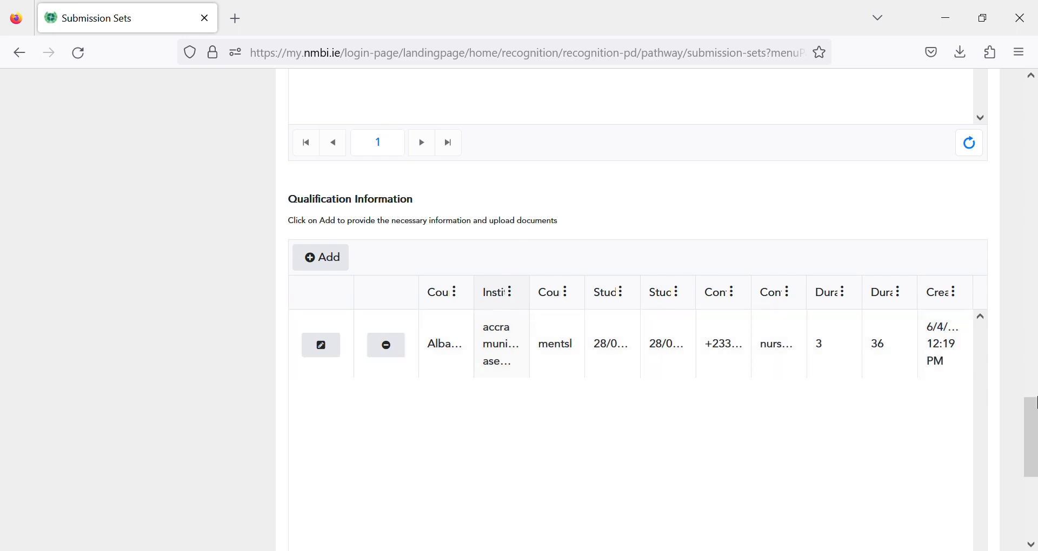
{"action": "left_click_drag", "start_coordinate": [1034, 413], "coordinate": [1034, 474]}
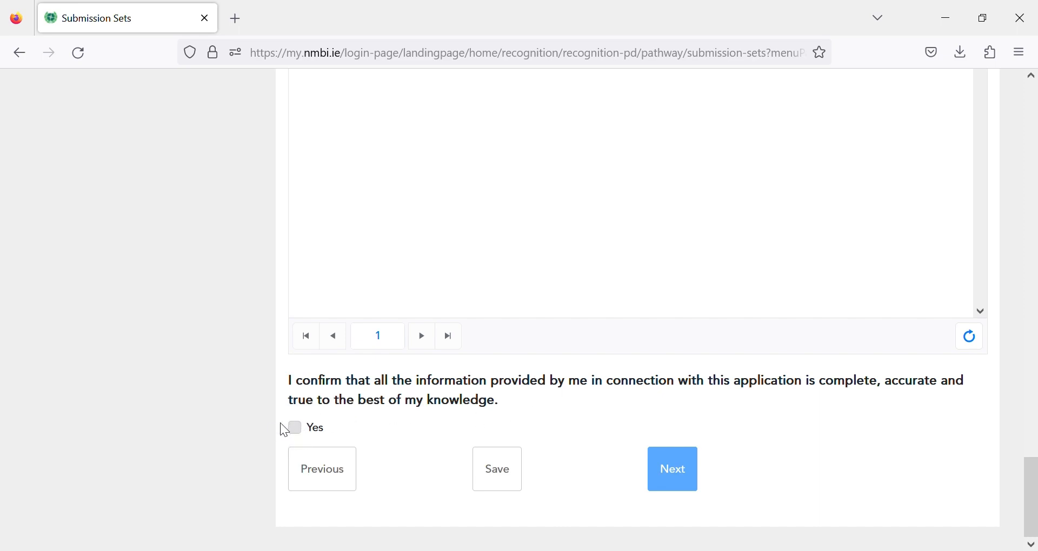
- Confirm Yes on the accuracy declaration and view the €350.00 payment summary billing fields
{"action": "left_click", "coordinate": [313, 434]}
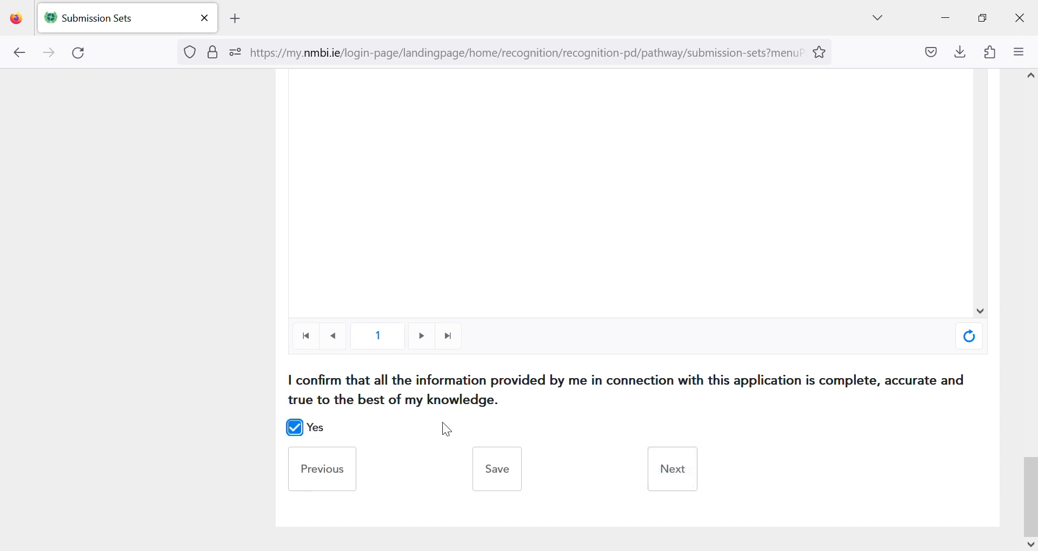
{"action": "left_click", "coordinate": [679, 479]}
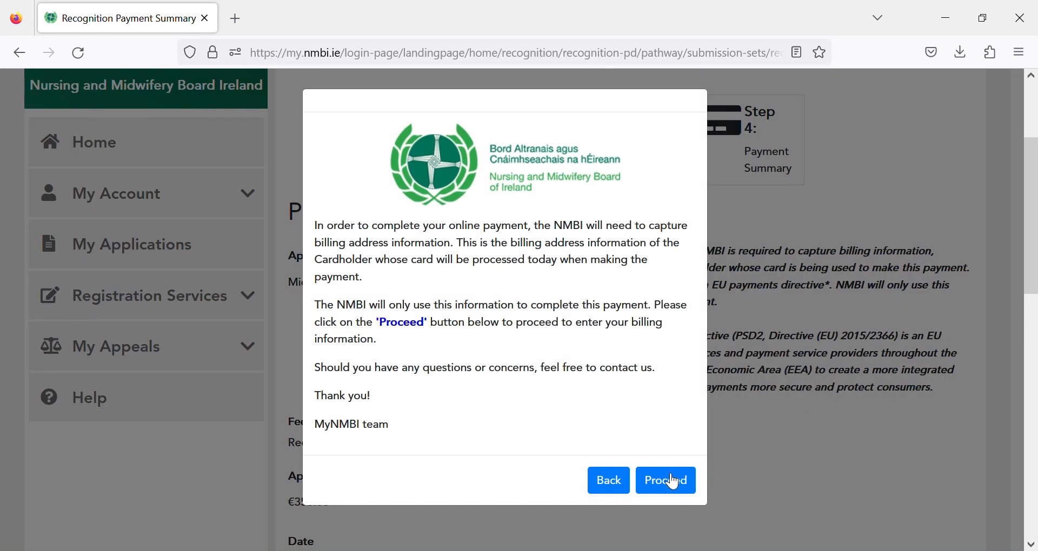
{"action": "left_click", "coordinate": [673, 481]}
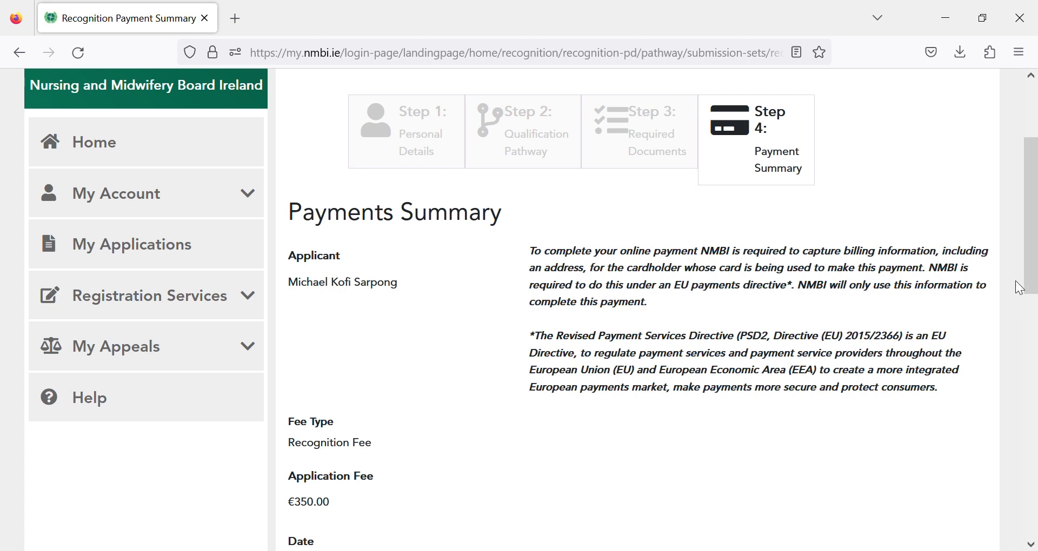
{"action": "scroll", "coordinate": [1032, 284], "scroll_direction": "down", "scroll_amount": 2}
{"action": "left_click_drag", "start_coordinate": [1036, 278], "coordinate": [1035, 388]}
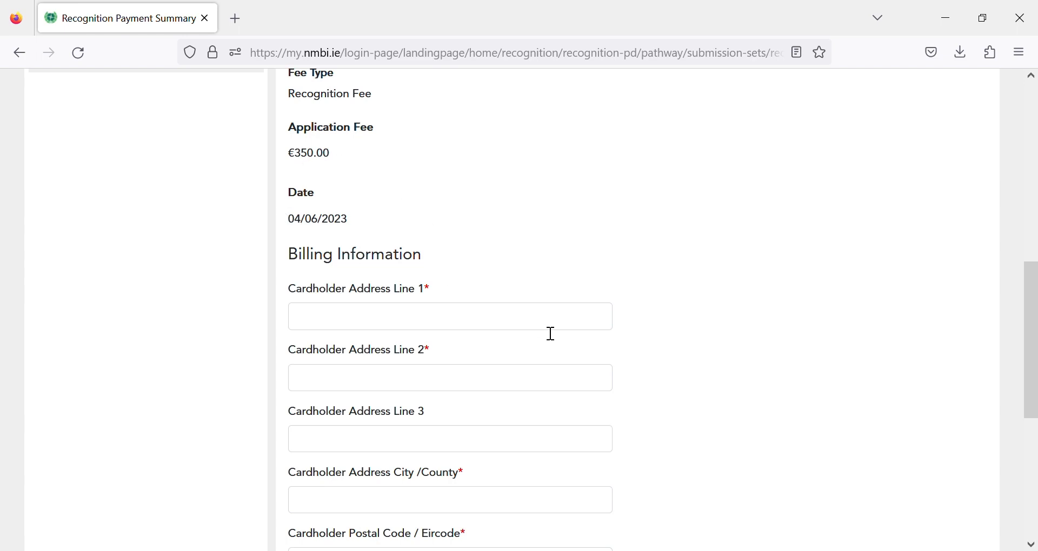
{"action": "left_click_drag", "start_coordinate": [1035, 299], "coordinate": [1036, 344]}
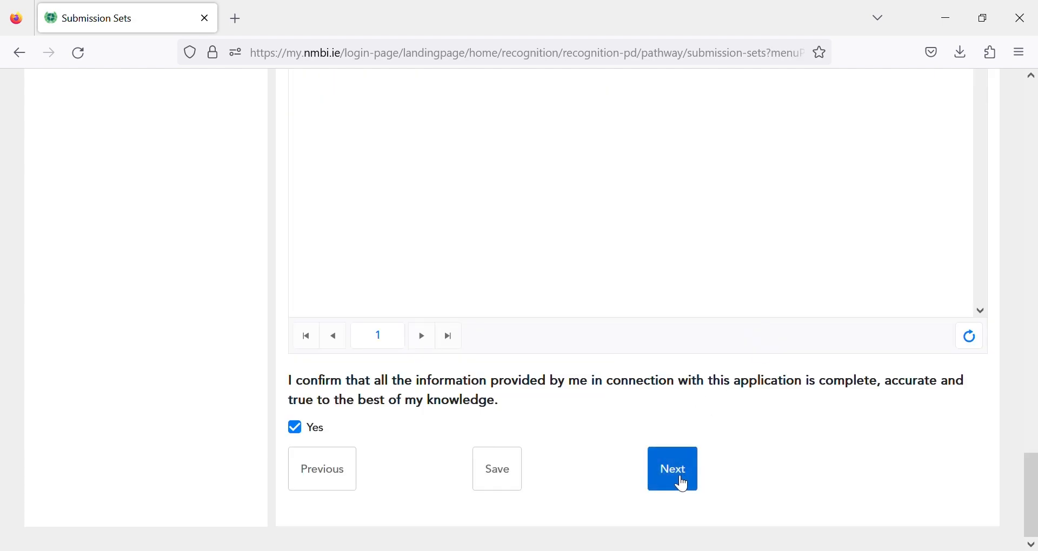
- Save the Overseas Recognition application as a draft and view it in My Applications
{"action": "left_click", "coordinate": [498, 472]}
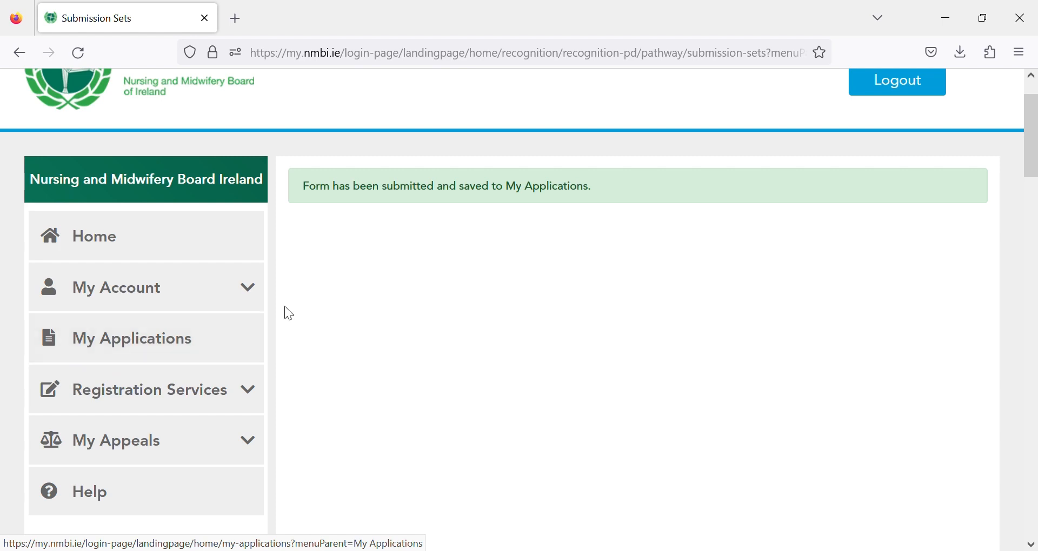
{"action": "left_click", "coordinate": [174, 346]}
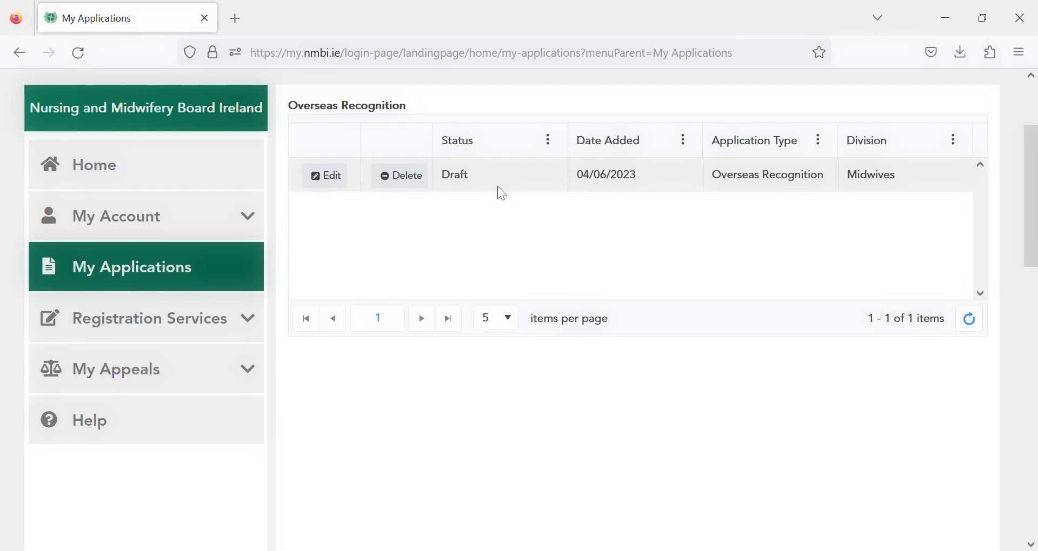
{"action": "left_click", "coordinate": [343, 183]}
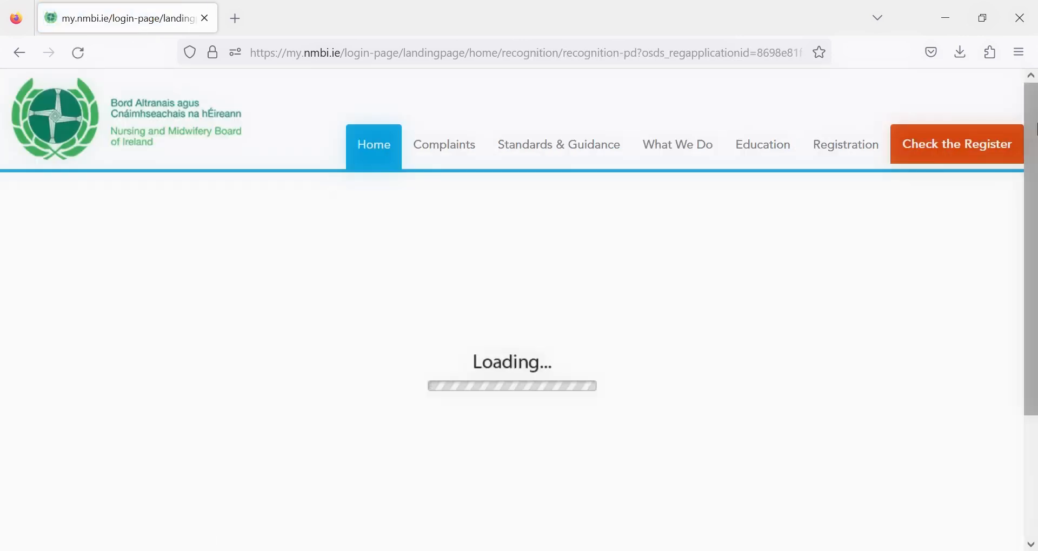
{"action": "left_click_drag", "start_coordinate": [1036, 129], "coordinate": [1036, 384]}
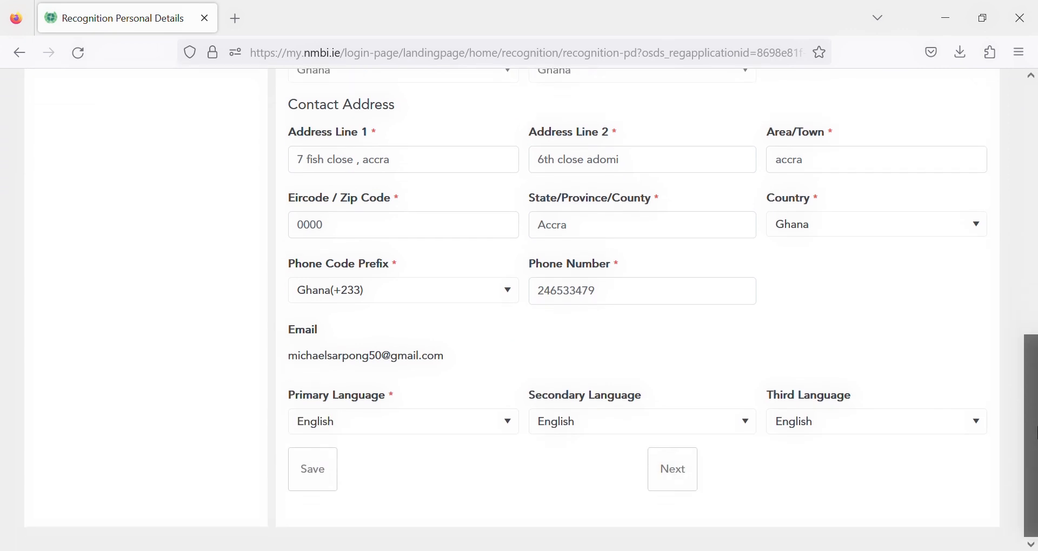
{"action": "left_click", "coordinate": [679, 481]}
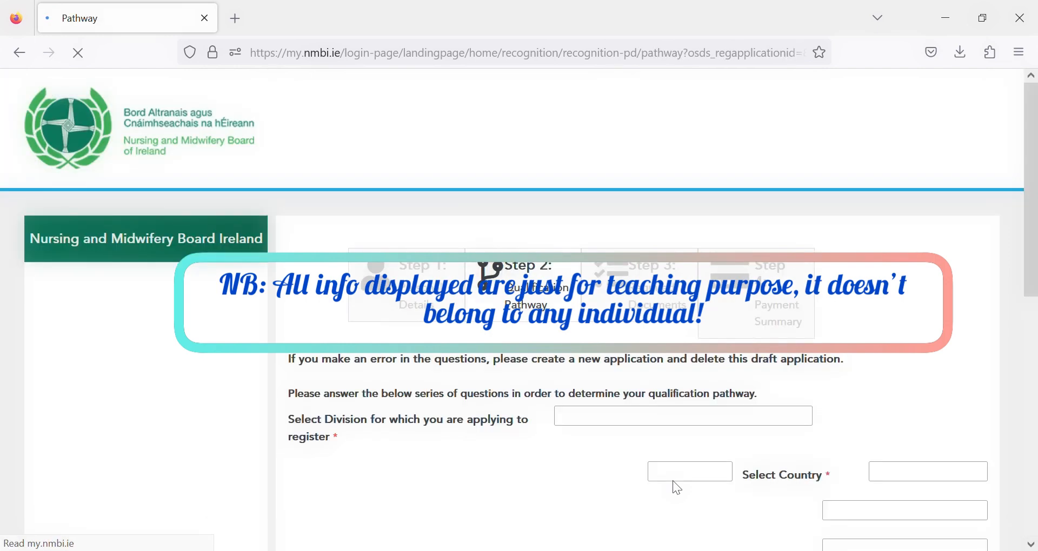
{"action": "left_click_drag", "start_coordinate": [1036, 251], "coordinate": [1037, 434]}
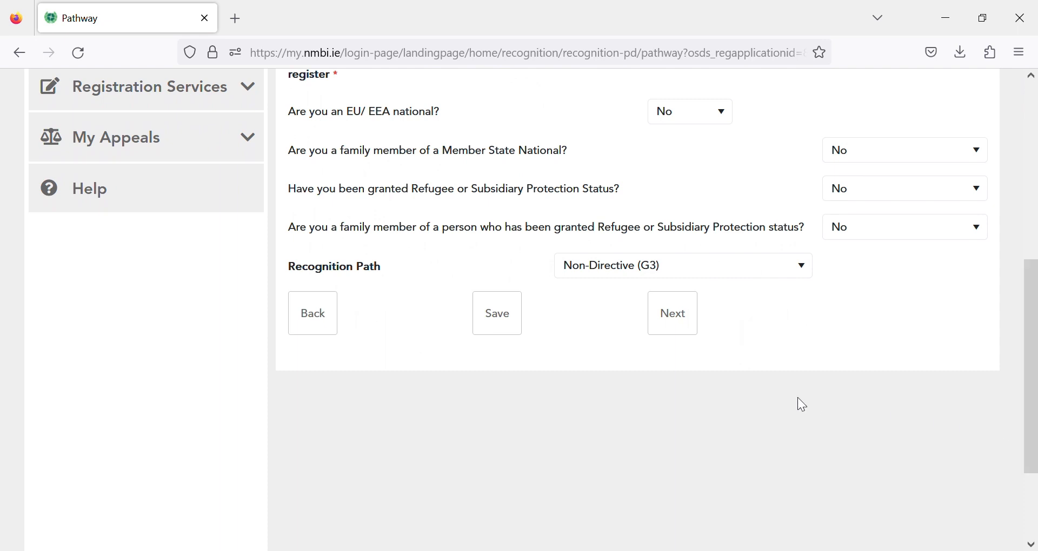
{"action": "left_click", "coordinate": [676, 317]}
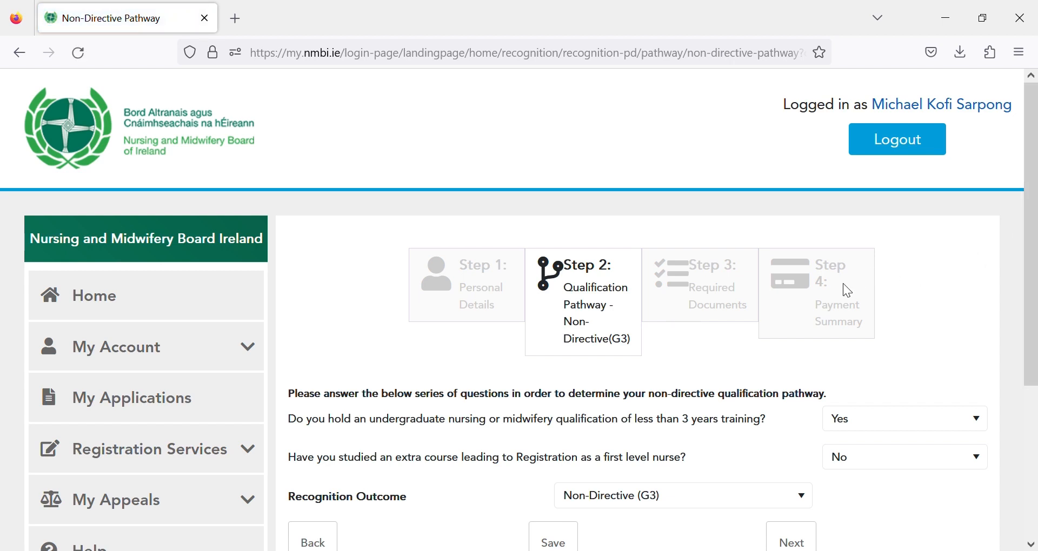
{"action": "left_click_drag", "start_coordinate": [1034, 293], "coordinate": [1034, 408]}
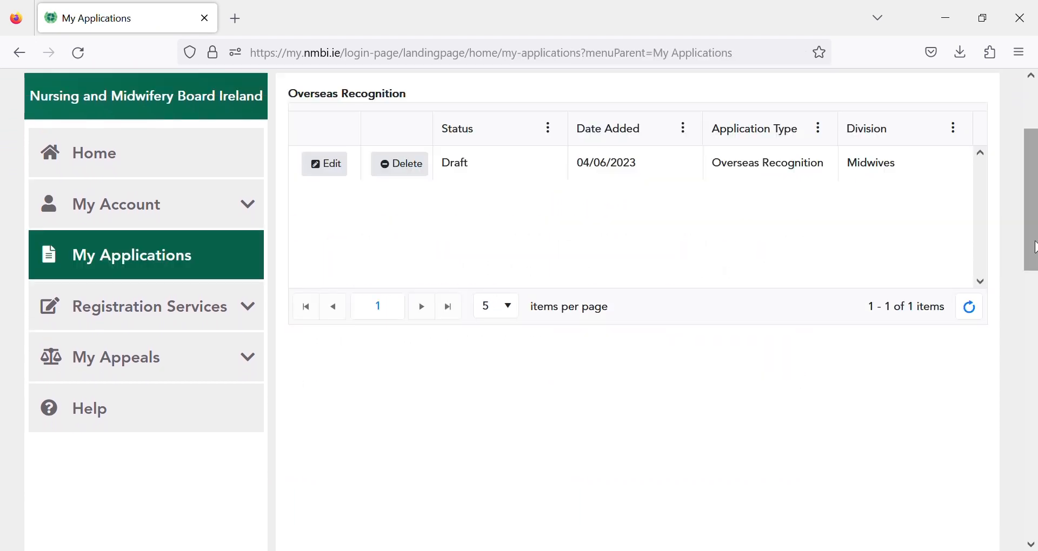